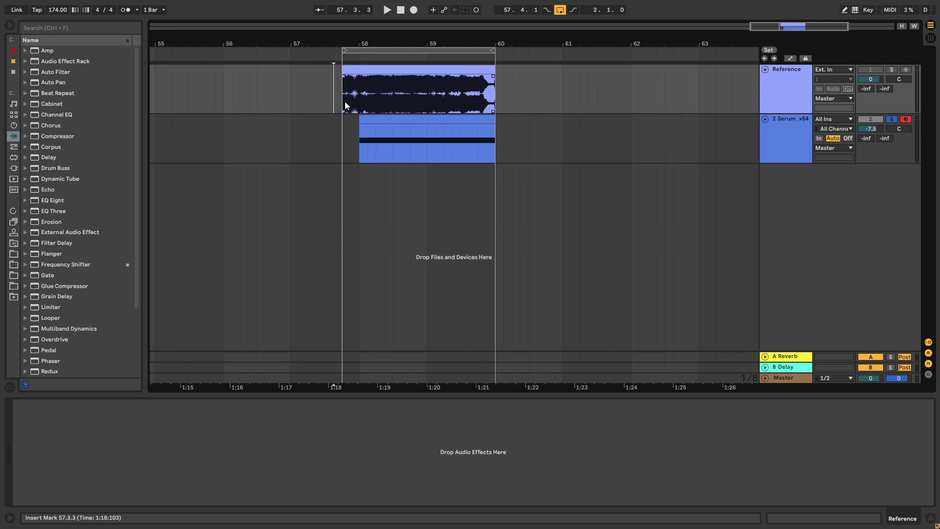
Solo the Reference track and play its clip from the start to hear the original sound
{"action": "left_click", "coordinate": [345, 102]}
{"action": "left_click", "coordinate": [783, 98]}
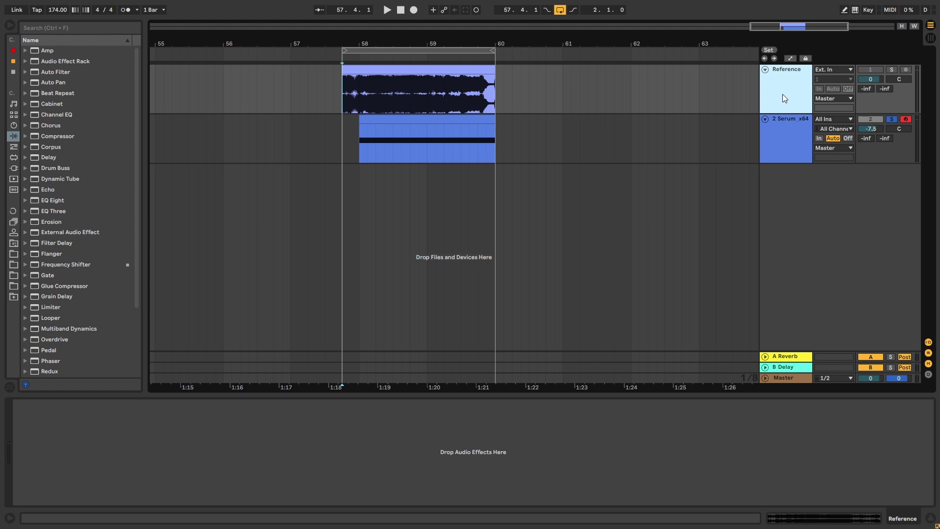
{"action": "left_click", "coordinate": [892, 71]}
{"action": "key", "text": "space"}
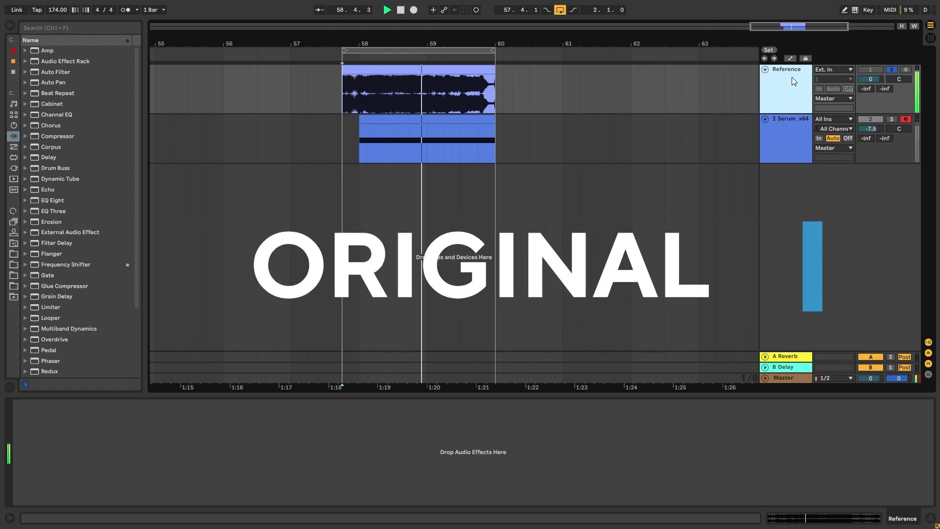
{"action": "key", "text": "space"}
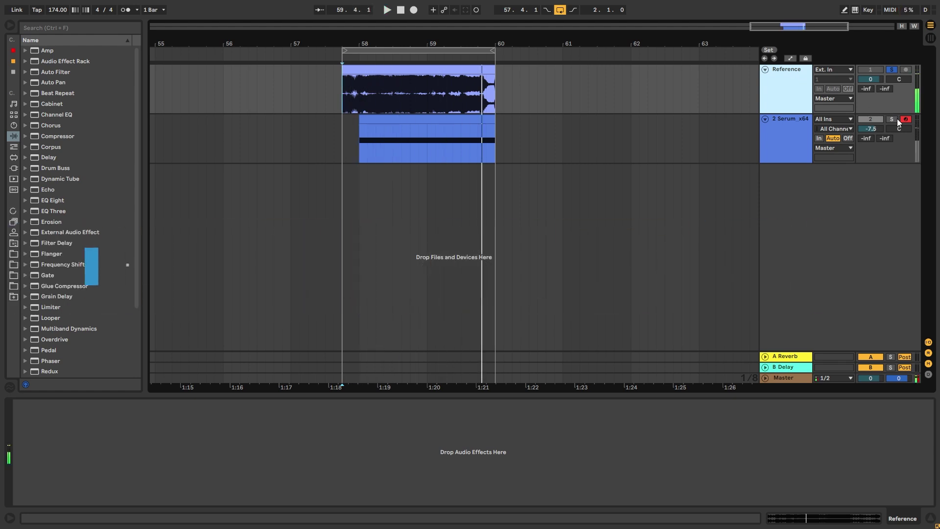
Solo the Serum track and play its clip to compare the recreated sound with the reference
{"action": "left_click", "coordinate": [893, 119]}
{"action": "left_click", "coordinate": [406, 119]}
{"action": "key", "text": "space"}
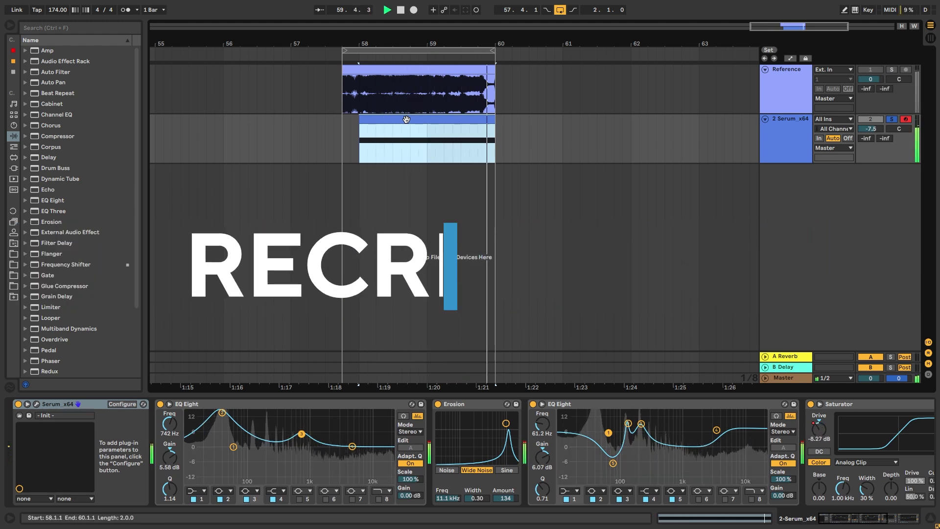
{"action": "key", "text": "space"}
Open the Serum instrument with the Init patch and enable oscillator B, the sub oscillator and the noise oscillator
{"action": "left_click", "coordinate": [777, 131]}
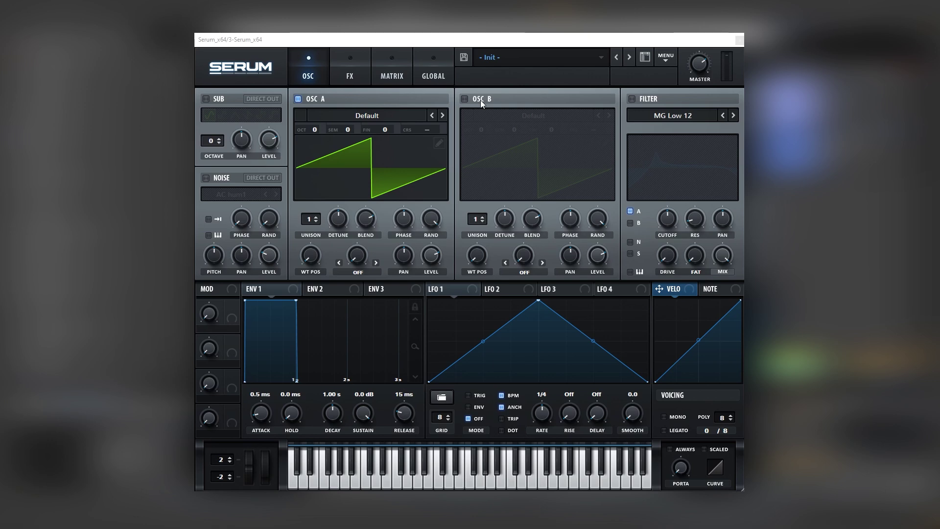
{"action": "left_click", "coordinate": [465, 98]}
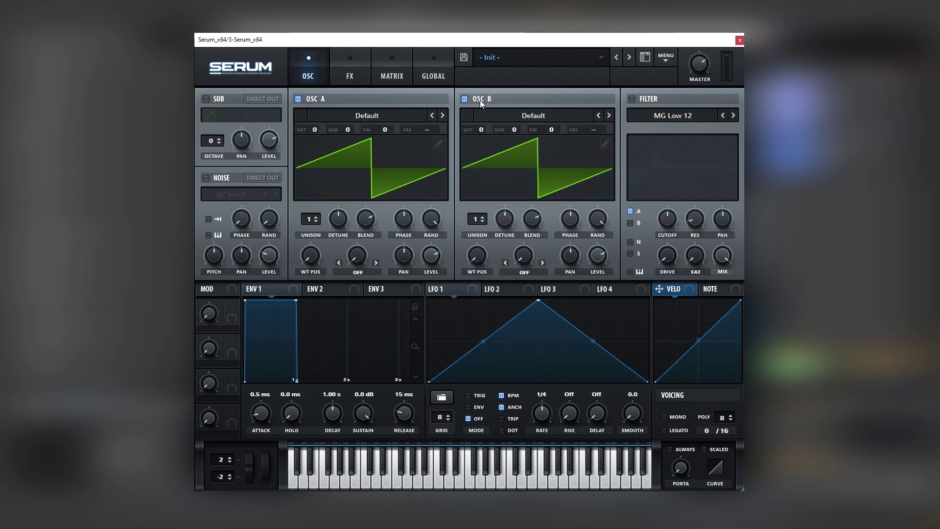
{"action": "left_click", "coordinate": [209, 98]}
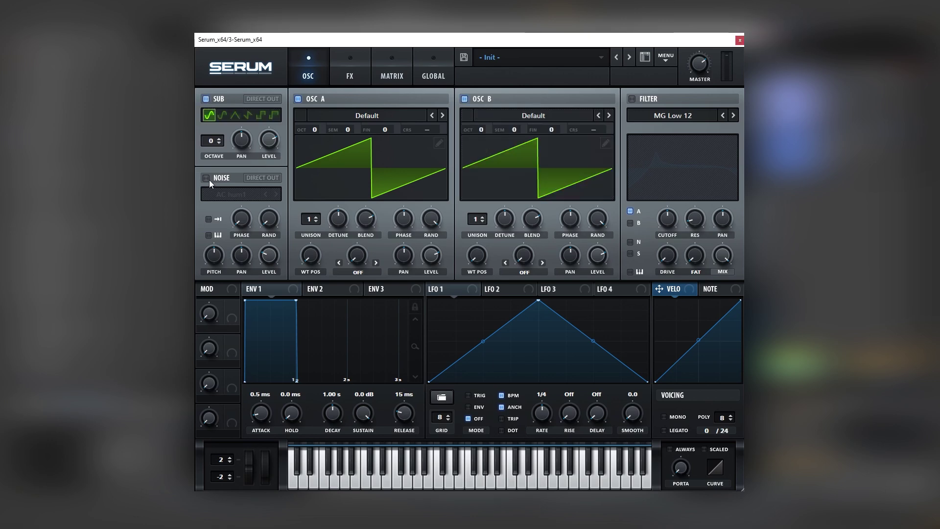
{"action": "left_click", "coordinate": [207, 179]}
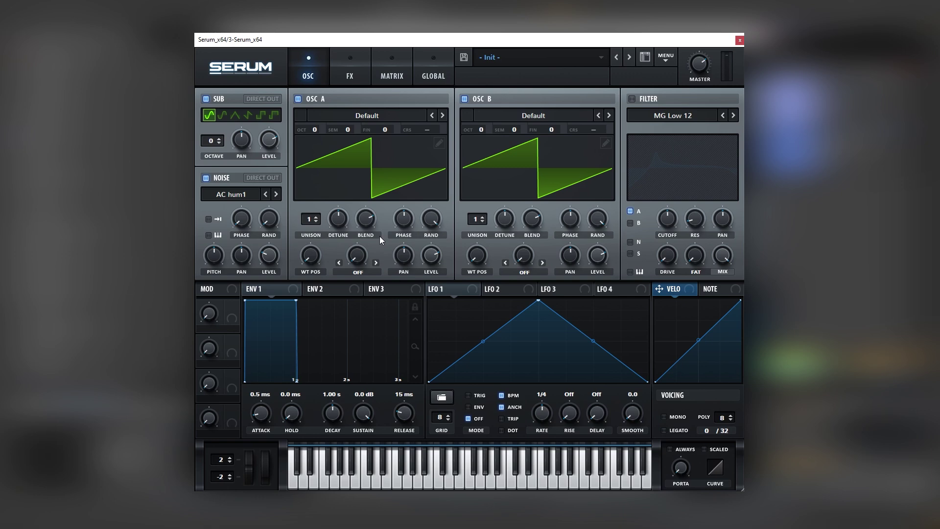
Tune oscillator B to octave +2 and fine 45
{"action": "key", "text": "space"}
{"action": "left_click_drag", "start_coordinate": [484, 122], "coordinate": [489, 99]}
{"action": "left_click_drag", "start_coordinate": [537, 128], "coordinate": [547, 104]}
Set oscillator A's warp mode to FM (From B) and raise the warp amount
{"action": "left_click", "coordinate": [355, 268]}
{"action": "left_click", "coordinate": [391, 477]}
{"action": "left_click_drag", "start_coordinate": [361, 263], "coordinate": [376, 217]}
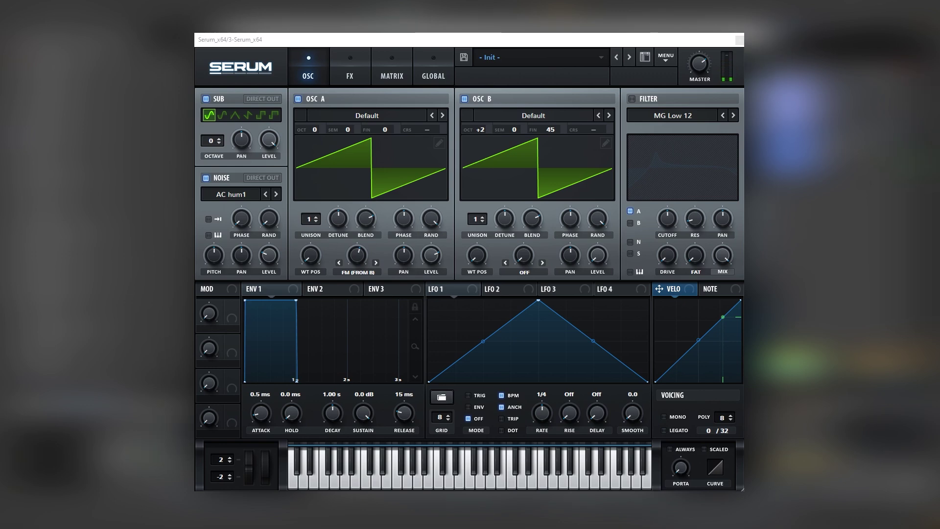
{"action": "left_click", "coordinate": [480, 292]}
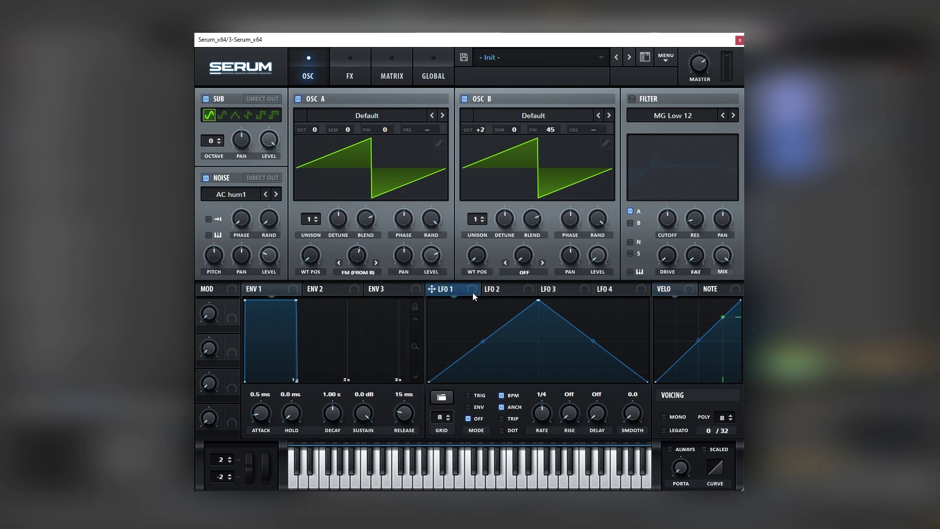
Enable the Distortion effect, adjust its drive and set its mode to Diode 2
{"action": "left_click", "coordinate": [352, 73]}
{"action": "left_click", "coordinate": [210, 120]}
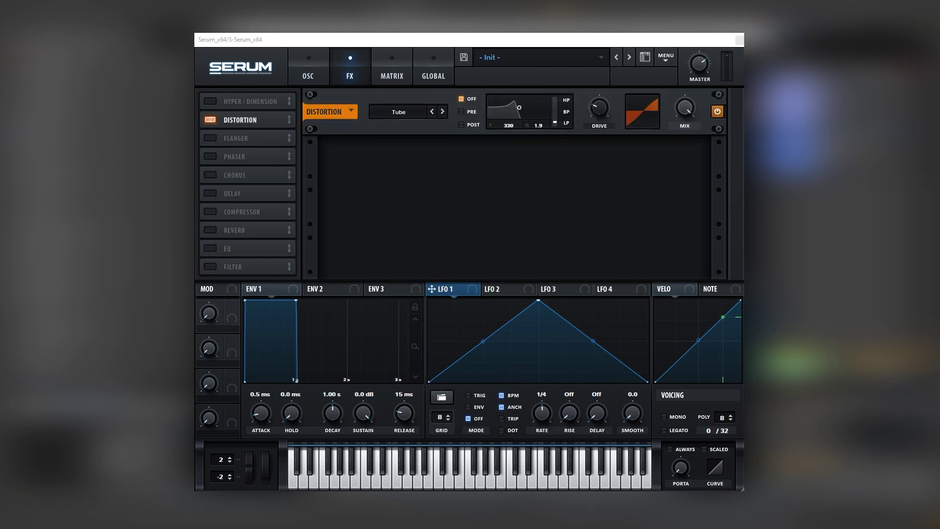
{"action": "left_click_drag", "start_coordinate": [598, 110], "coordinate": [635, 45]}
{"action": "left_click", "coordinate": [427, 110]}
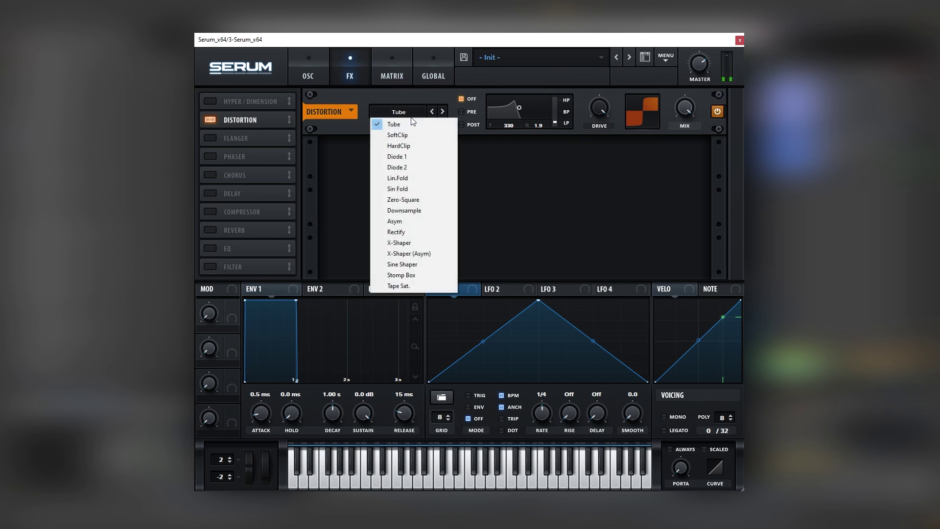
{"action": "left_click", "coordinate": [413, 169]}
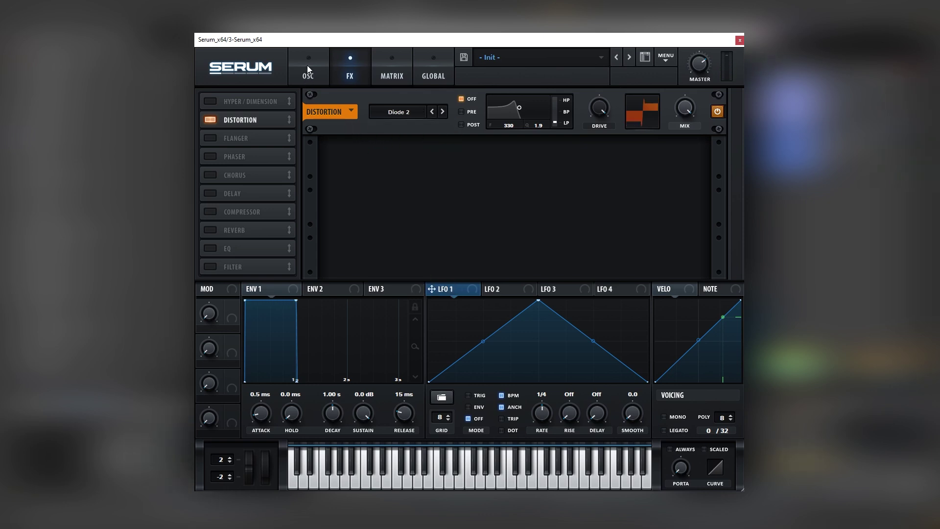
Try the Sine Shaper distortion mode, bring the drive to about the middle, and switch back to Diode 2
{"action": "left_click", "coordinate": [413, 112]}
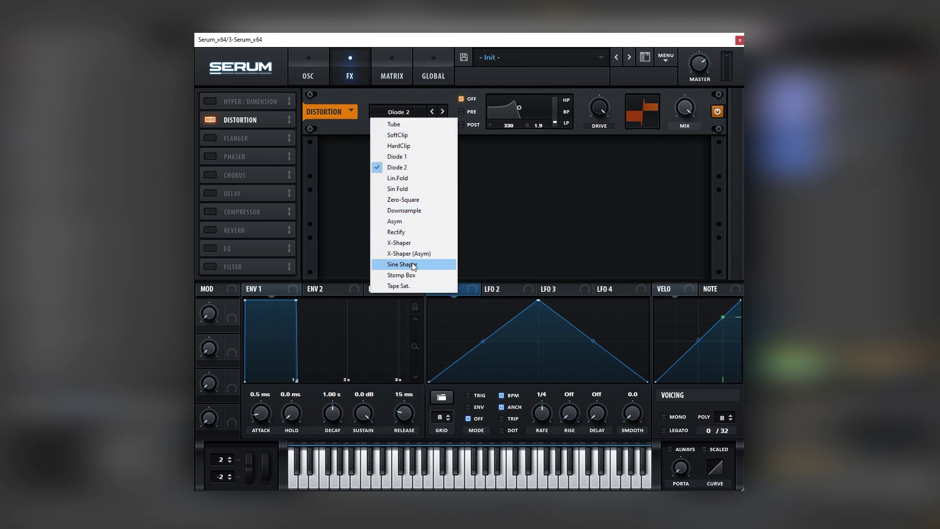
{"action": "left_click", "coordinate": [406, 264]}
{"action": "left_click_drag", "start_coordinate": [604, 118], "coordinate": [586, 152]}
{"action": "left_click", "coordinate": [407, 111]}
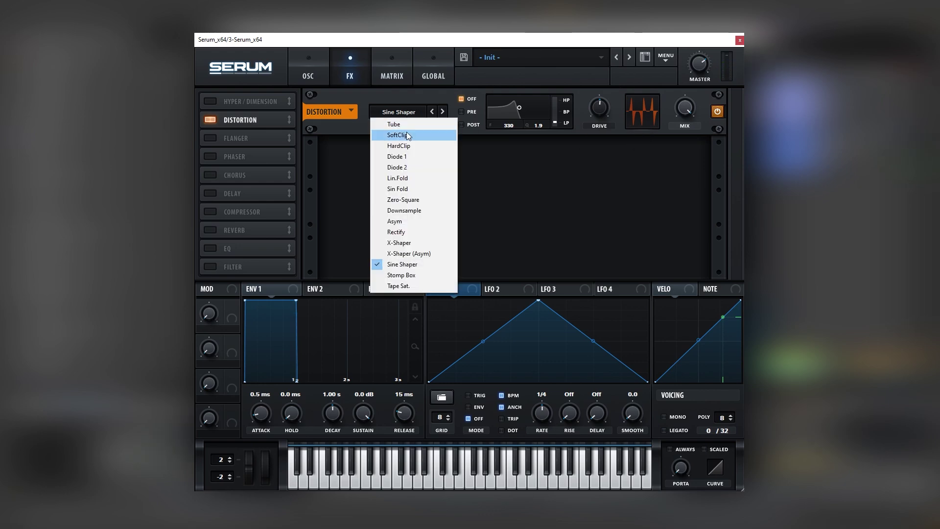
{"action": "left_click", "coordinate": [407, 163]}
Enable the filter on oscillator A with type HP 12, raise its resonance and lower the cutoff to about 122 Hz
{"action": "left_click", "coordinate": [311, 61]}
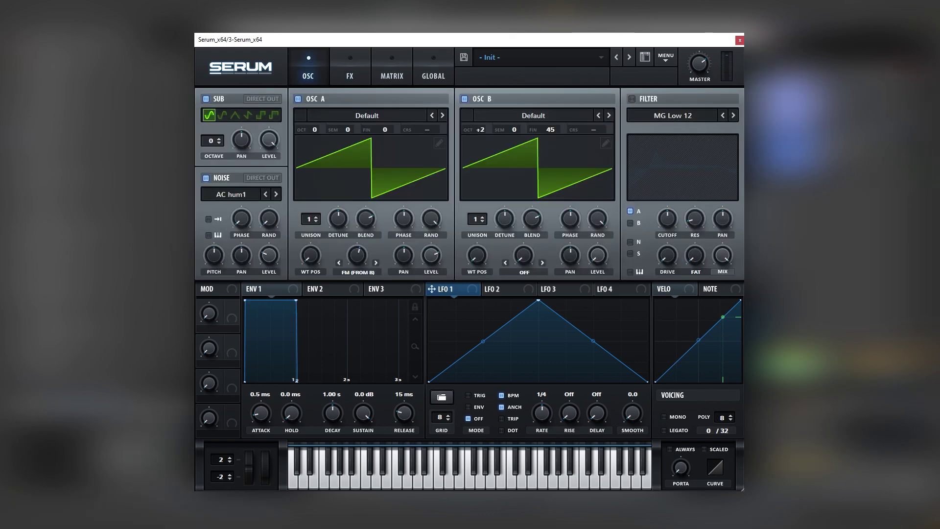
{"action": "left_click", "coordinate": [651, 100]}
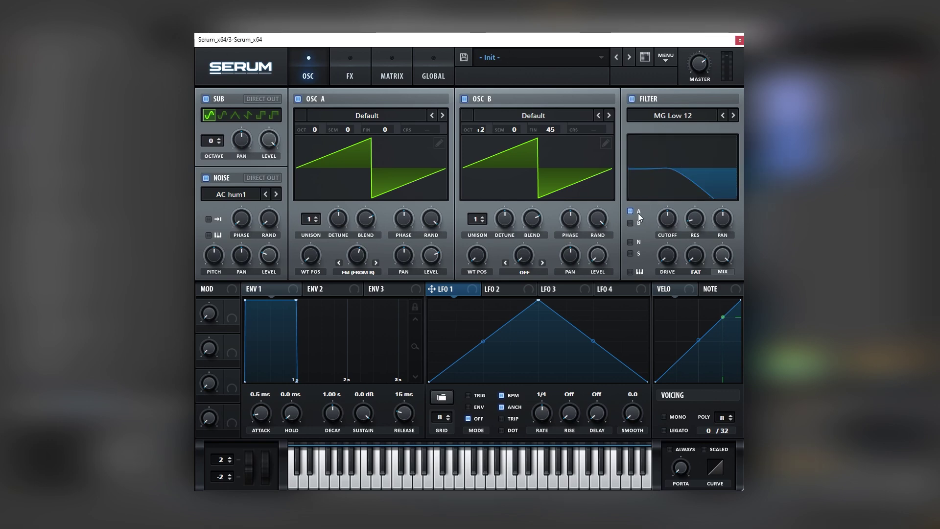
{"action": "left_click", "coordinate": [679, 116]}
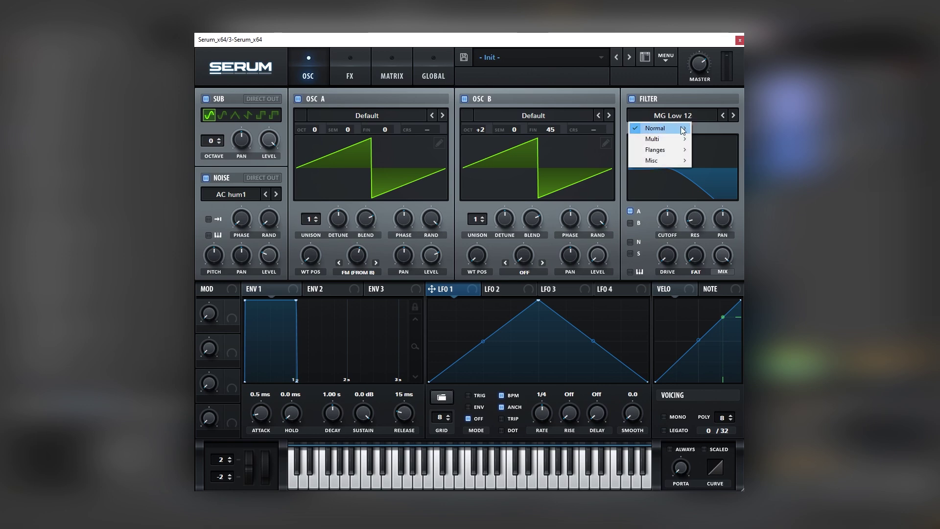
{"action": "mouse_move", "coordinate": [682, 132]}
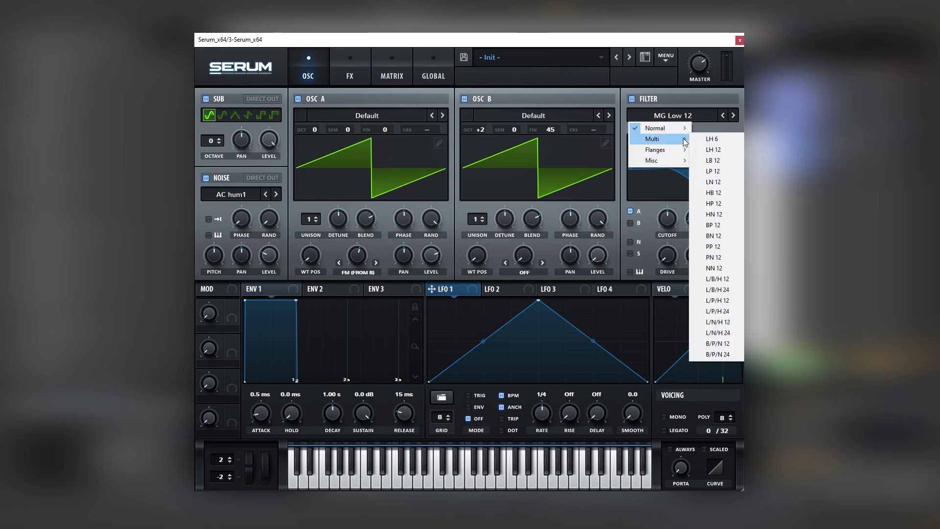
{"action": "left_click", "coordinate": [721, 203]}
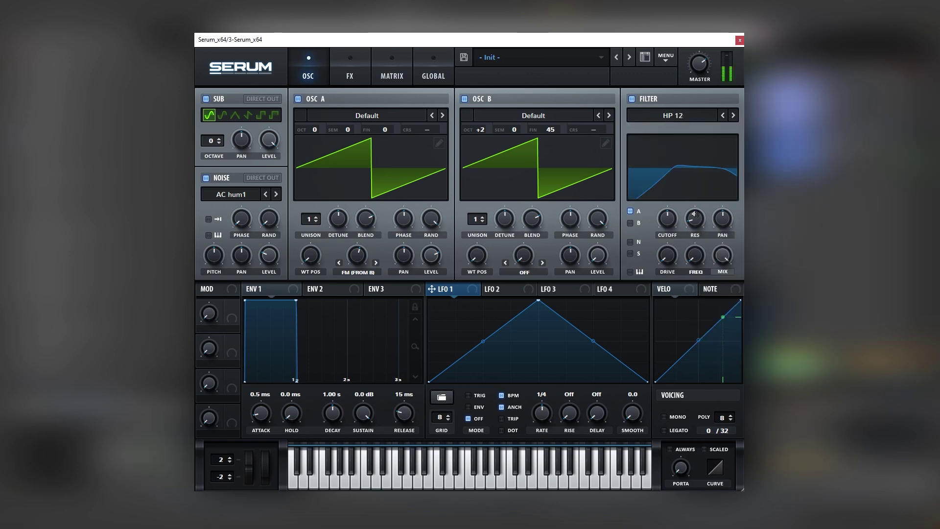
{"action": "left_click_drag", "start_coordinate": [701, 197], "coordinate": [712, 155]}
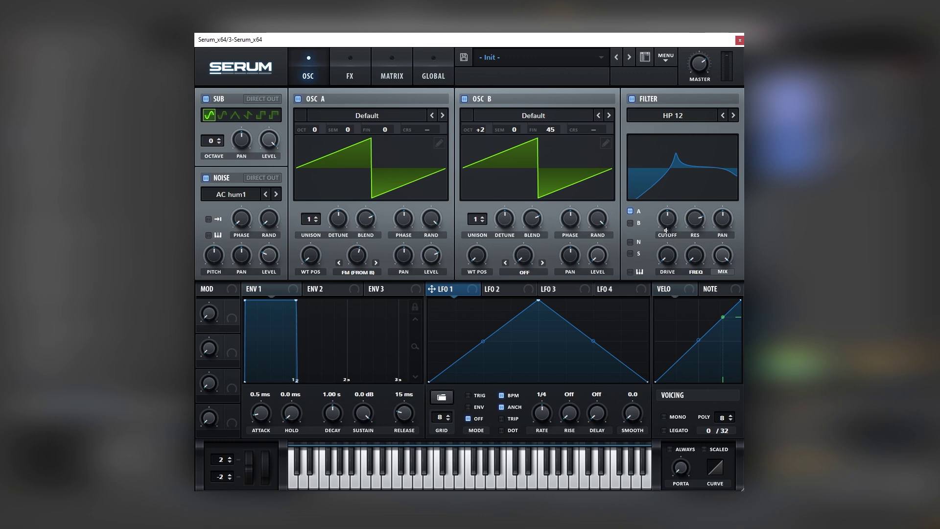
{"action": "left_click_drag", "start_coordinate": [665, 219], "coordinate": [666, 228]}
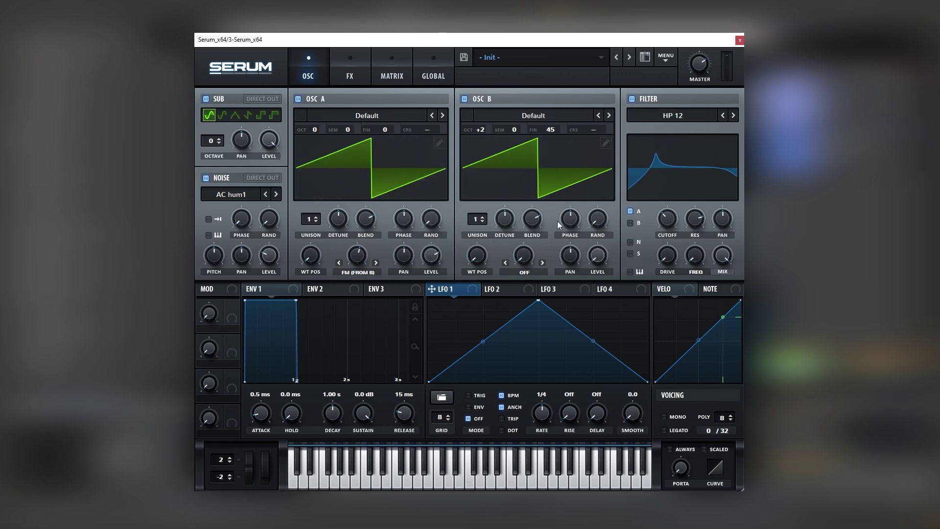
Lower the phase of oscillators A and B and slightly raise the filter resonance
{"action": "left_click_drag", "start_coordinate": [408, 220], "coordinate": [394, 251]}
{"action": "left_click_drag", "start_coordinate": [566, 219], "coordinate": [561, 244]}
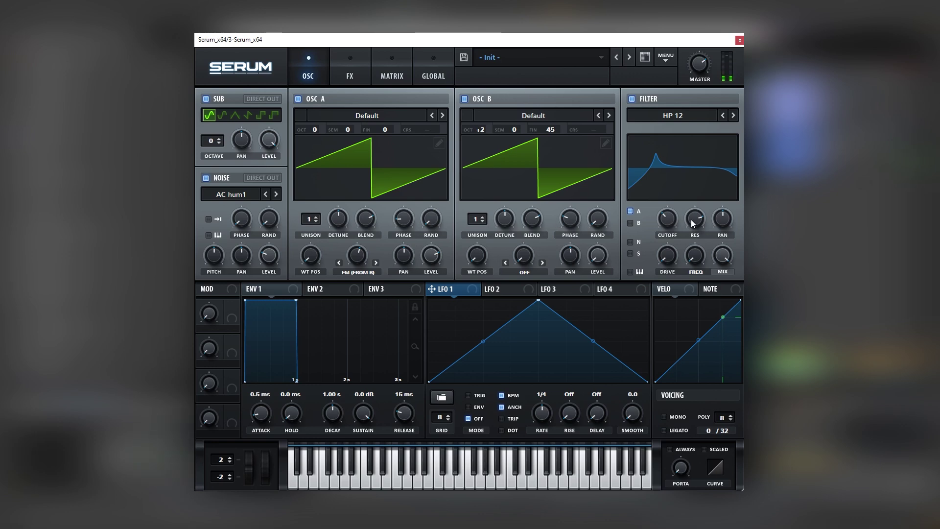
{"action": "mouse_move", "coordinate": [692, 221]}
{"action": "left_click_drag", "start_coordinate": [693, 219], "coordinate": [695, 217]}
{"action": "mouse_move", "coordinate": [667, 218]}
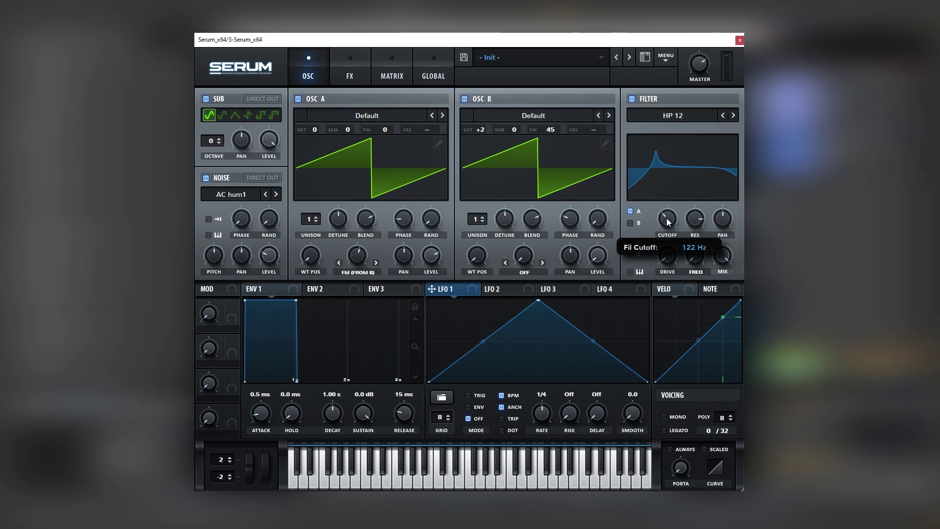
{"action": "mouse_move", "coordinate": [667, 220]}
{"action": "left_mouse_down"}
{"action": "mouse_move", "coordinate": [675, 214]}
{"action": "mouse_move", "coordinate": [674, 225]}
{"action": "left_mouse_up"}
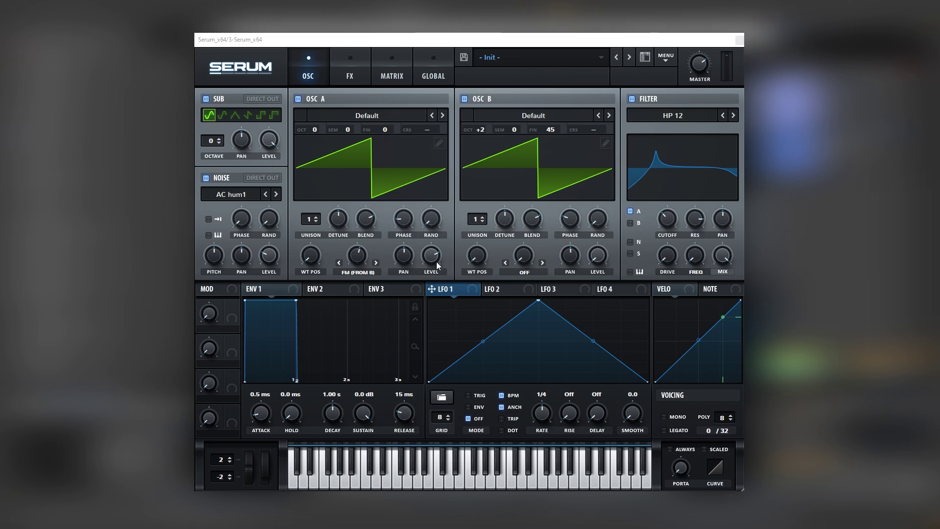
Modulate oscillator A's level with LFO 1 and reshape the LFO into a fast rise followed by a longer decay
{"action": "left_click_drag", "start_coordinate": [436, 259], "coordinate": [429, 301]}
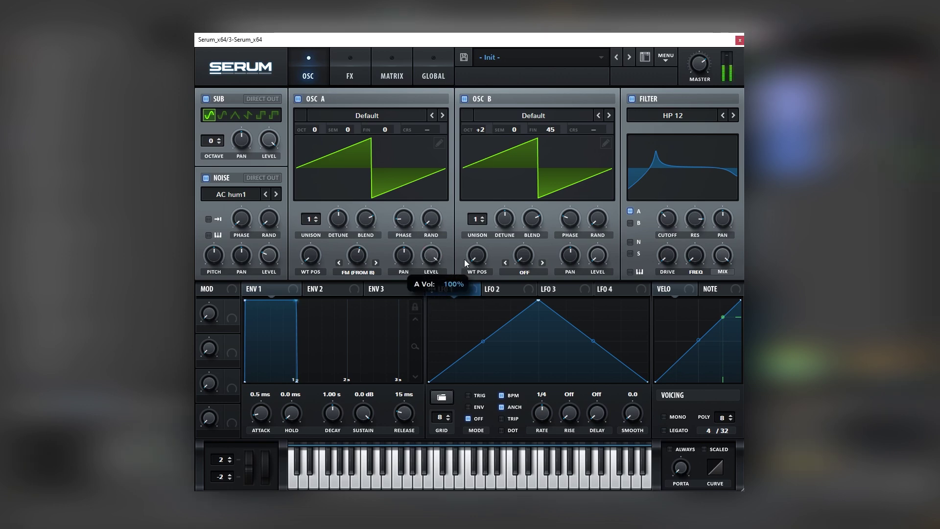
{"action": "left_click_drag", "start_coordinate": [431, 289], "coordinate": [432, 260]}
{"action": "double_click", "coordinate": [509, 306]}
{"action": "left_click_drag", "start_coordinate": [509, 306], "coordinate": [457, 299]}
{"action": "left_click_drag", "start_coordinate": [541, 302], "coordinate": [502, 301]}
{"action": "left_click_drag", "start_coordinate": [597, 357], "coordinate": [596, 379]}
Set LFO 1 to ENV mode at a 2 bar rate, and refine its decay with an added point near the end
{"action": "left_click", "coordinate": [490, 405]}
{"action": "left_click_drag", "start_coordinate": [542, 413], "coordinate": [540, 430]}
{"action": "left_click_drag", "start_coordinate": [596, 378], "coordinate": [596, 374]}
{"action": "left_click_drag", "start_coordinate": [592, 376], "coordinate": [593, 355]}
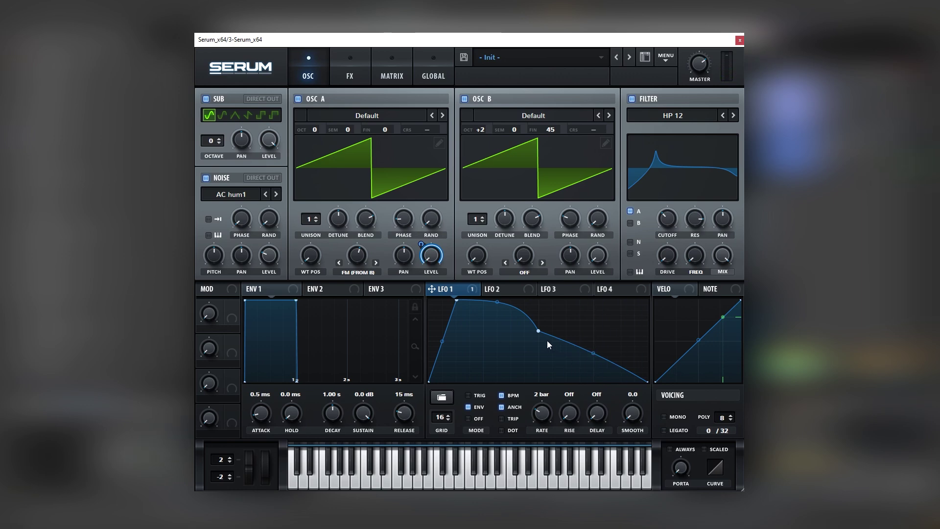
{"action": "left_click_drag", "start_coordinate": [541, 331], "coordinate": [539, 320]}
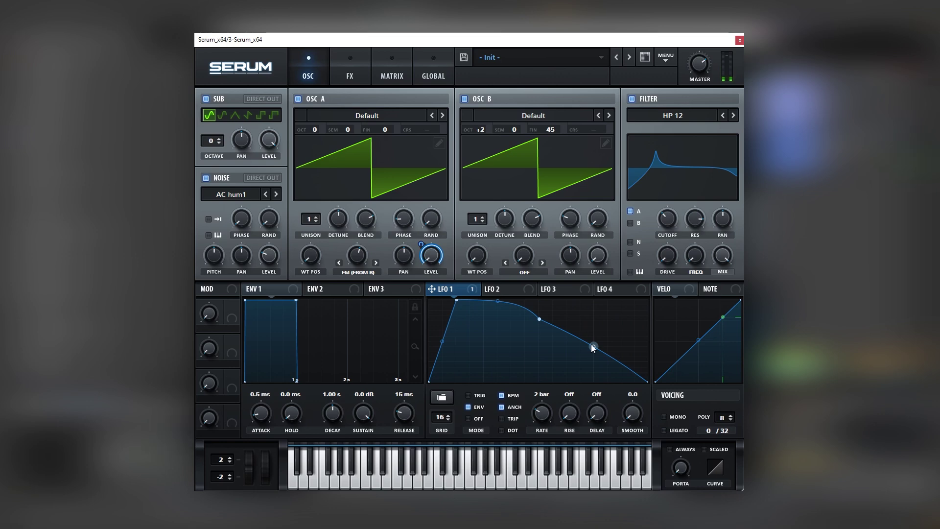
{"action": "left_click_drag", "start_coordinate": [592, 345], "coordinate": [602, 332]}
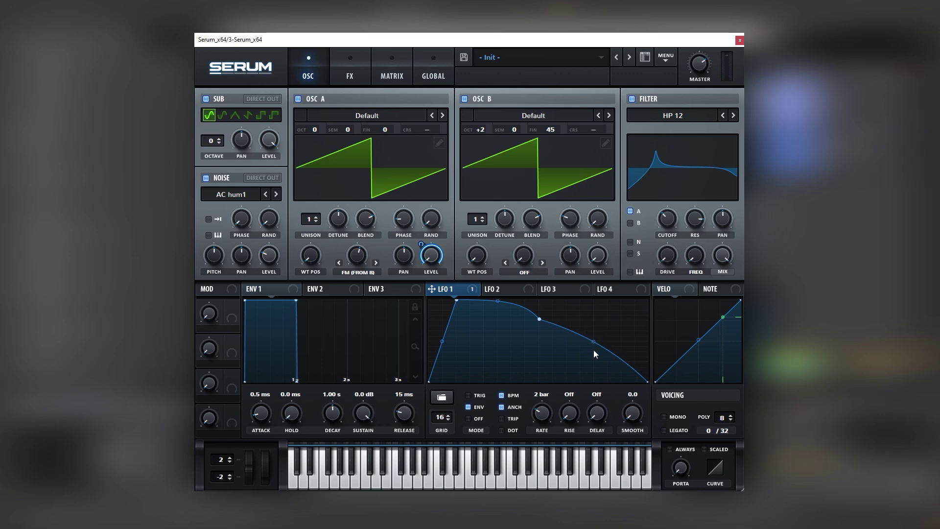
{"action": "double_click", "coordinate": [594, 350]}
Try adding two sharp peaks with curved falloffs to the decay of LFO 1
{"action": "double_click", "coordinate": [594, 303]}
{"action": "left_click_drag", "start_coordinate": [619, 342], "coordinate": [619, 348]}
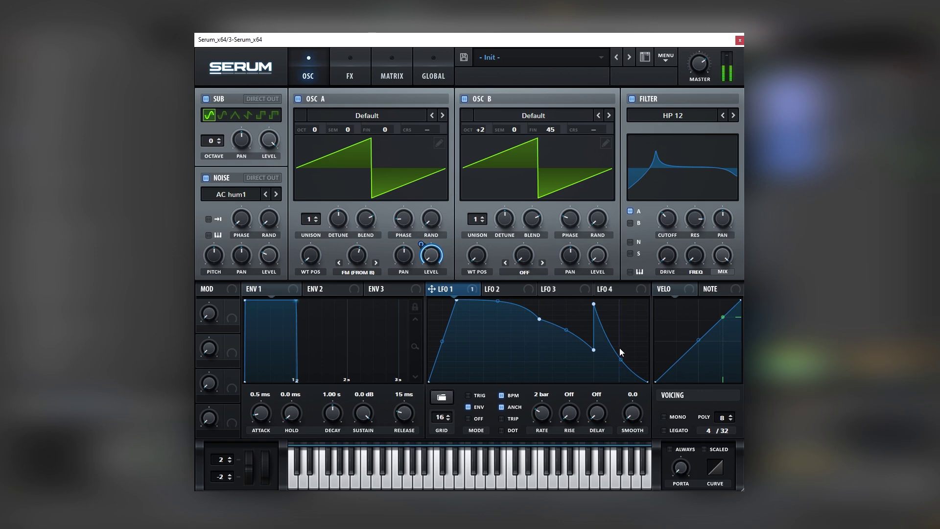
{"action": "double_click", "coordinate": [552, 344]}
{"action": "double_click", "coordinate": [571, 326]}
{"action": "left_click_drag", "start_coordinate": [571, 325], "coordinate": [555, 304]}
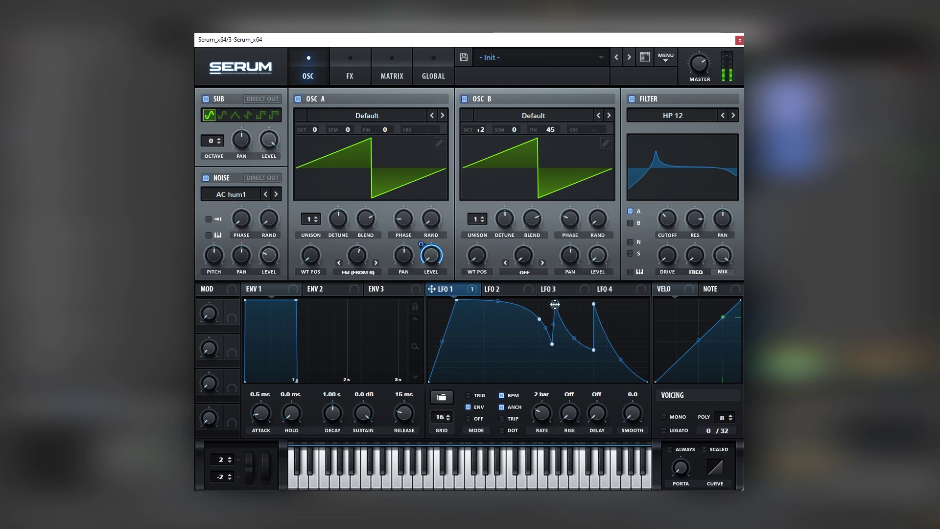
Remove the sharp peaks and the extra dip point from LFO 1's decay
{"action": "left_click_drag", "start_coordinate": [555, 309], "coordinate": [560, 314]}
{"action": "double_click", "coordinate": [559, 314]}
{"action": "double_click", "coordinate": [594, 304]}
{"action": "double_click", "coordinate": [552, 344]}
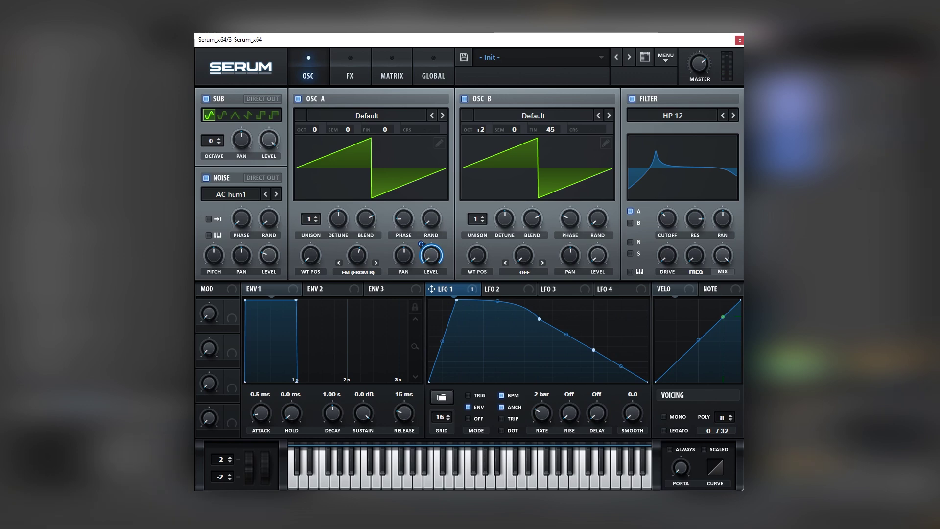
Enable the Hyper/Dimension effect and lower the Hyper mix slightly
{"action": "left_click", "coordinate": [345, 75]}
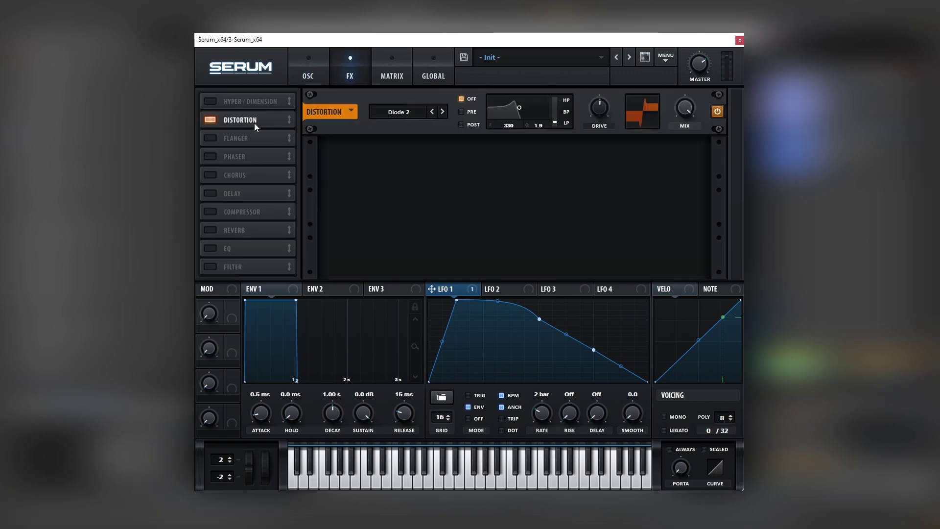
{"action": "left_click", "coordinate": [213, 99]}
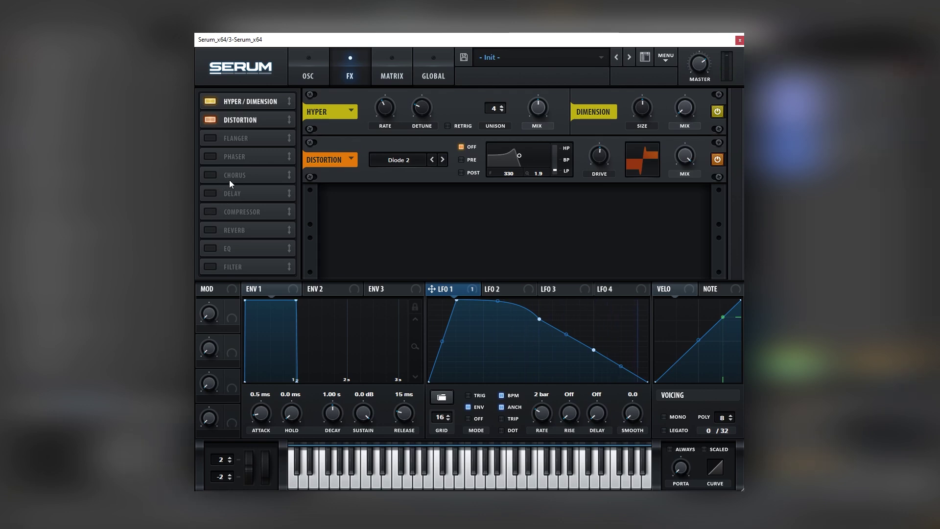
{"action": "left_click_drag", "start_coordinate": [536, 108], "coordinate": [534, 121]}
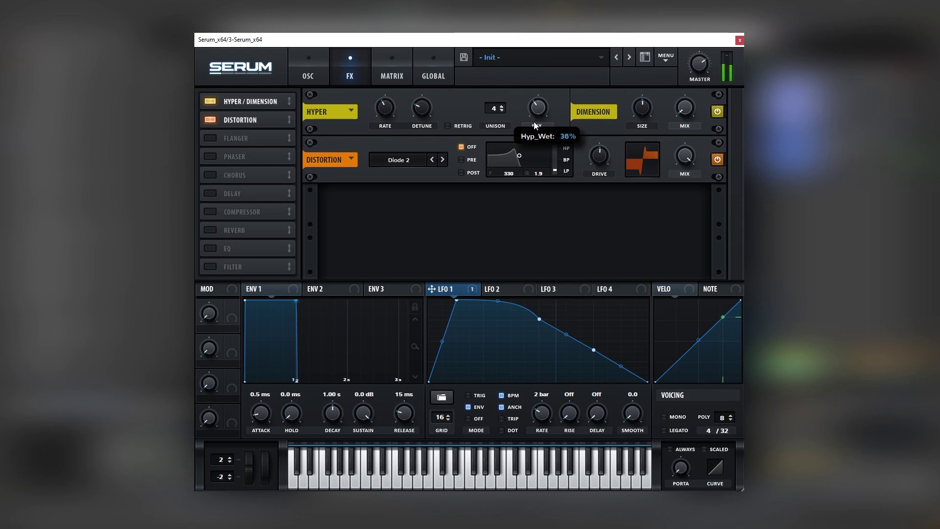
Enable the Compressor effect and raise its gain slightly
{"action": "left_click", "coordinate": [216, 213]}
{"action": "left_click_drag", "start_coordinate": [533, 206], "coordinate": [540, 185]}
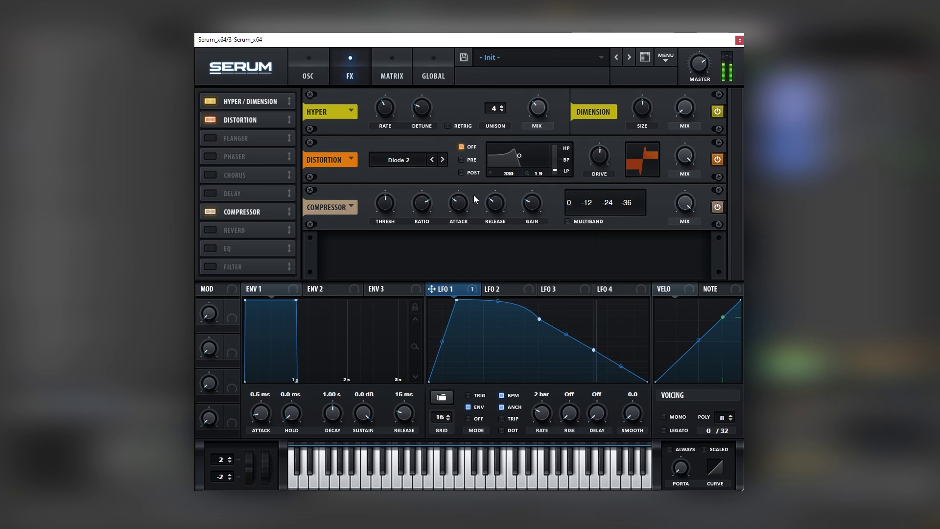
Enable the Filter effect, place it directly after the Compressor and set its type to Reverb
{"action": "left_click", "coordinate": [211, 267]}
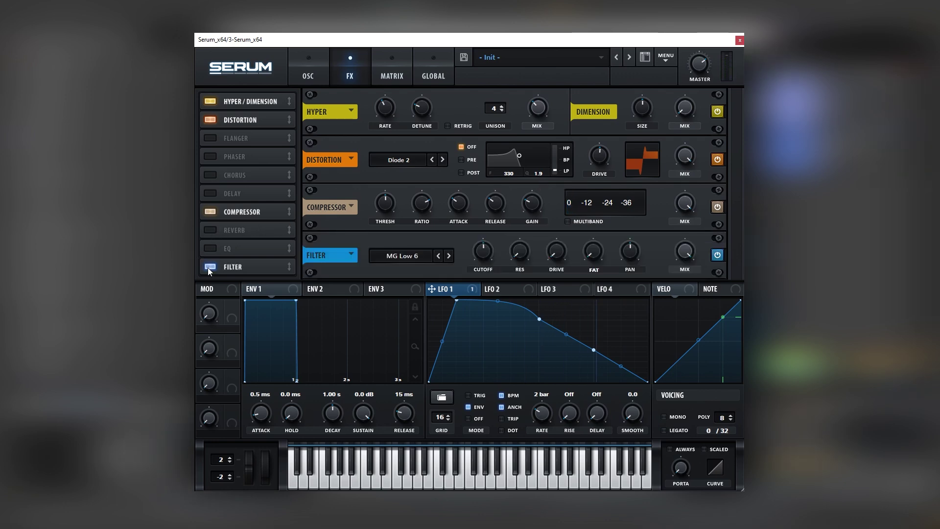
{"action": "left_click_drag", "start_coordinate": [214, 267], "coordinate": [245, 226]}
{"action": "left_click", "coordinate": [414, 260]}
{"action": "mouse_move", "coordinate": [402, 300]}
{"action": "left_click", "coordinate": [455, 161]}
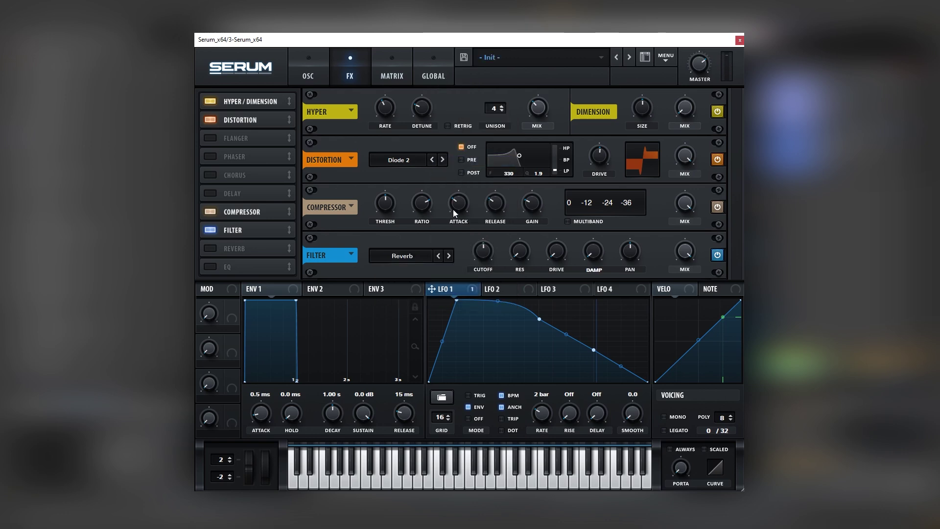
Turn the Reverb filter's cutoff down low, raise its drive to maximum and reduce its mix
{"action": "left_click_drag", "start_coordinate": [480, 252], "coordinate": [480, 289]}
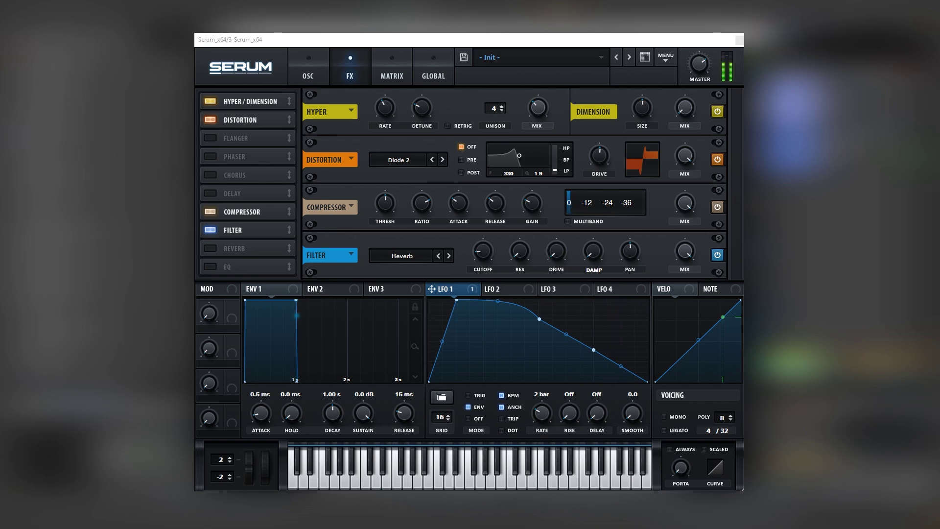
{"action": "left_click_drag", "start_coordinate": [472, 248], "coordinate": [475, 252]}
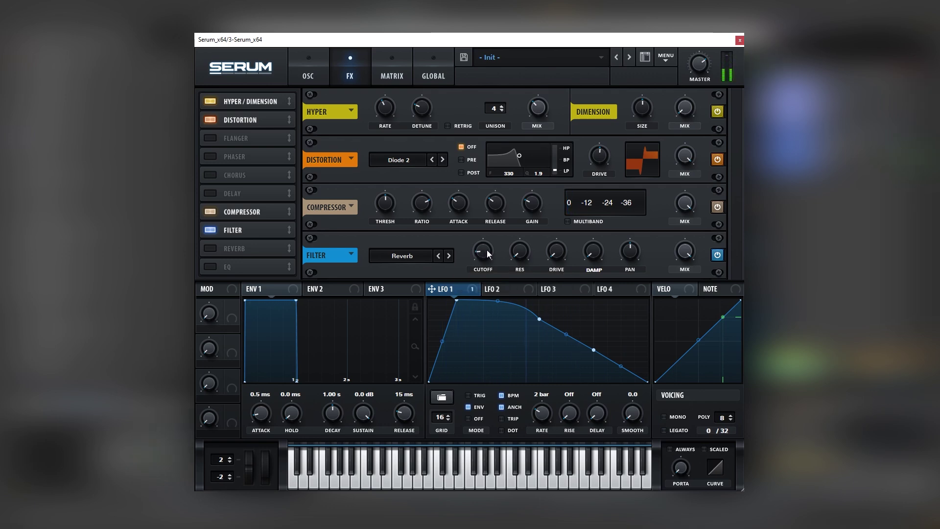
{"action": "mouse_move", "coordinate": [561, 247]}
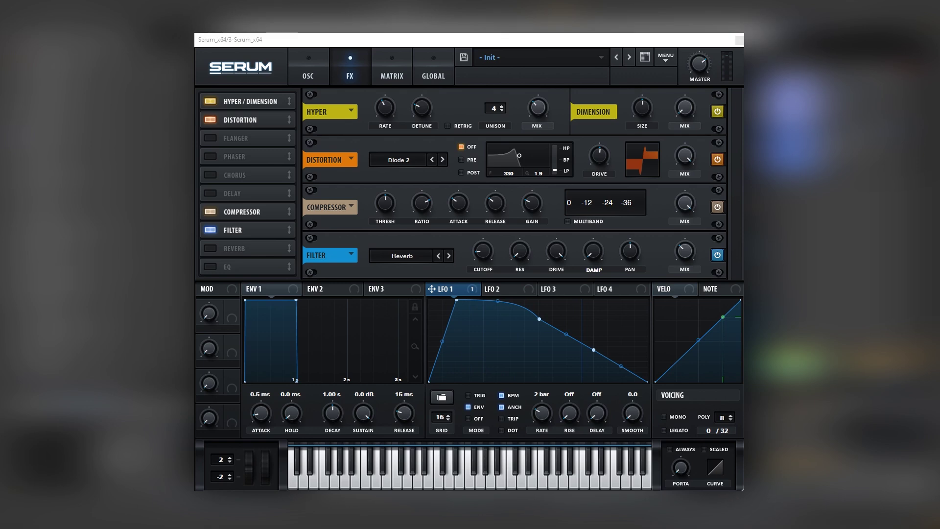
Enable the EQ effect, switch its low band to a peak shape and raise that band's gain and Q
{"action": "left_click", "coordinate": [217, 267]}
{"action": "left_click_drag", "start_coordinate": [447, 251], "coordinate": [484, 202]}
{"action": "left_click", "coordinate": [478, 254]}
{"action": "left_click_drag", "start_coordinate": [417, 253], "coordinate": [425, 229]}
Sweep the EQ low band's frequency while listening and settle it at about 216 Hz
{"action": "left_click_drag", "start_coordinate": [386, 253], "coordinate": [386, 251]}
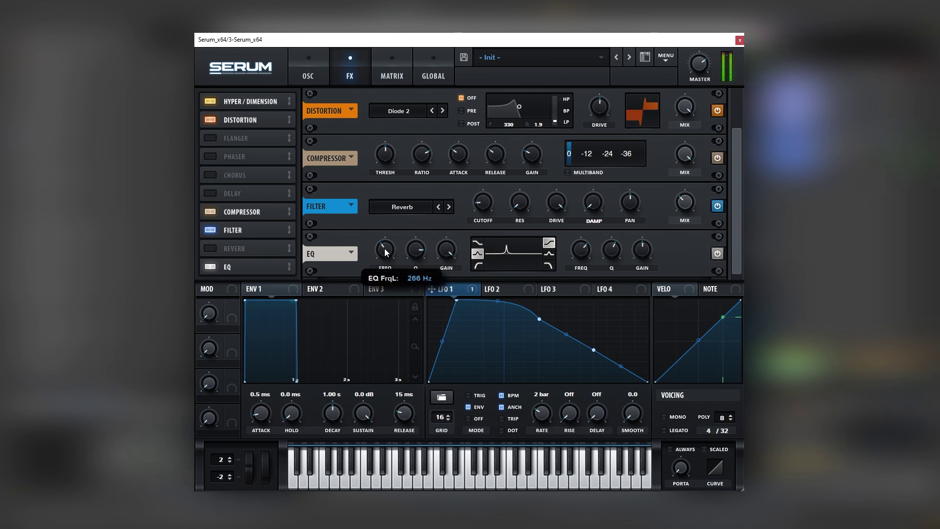
{"action": "left_click_drag", "start_coordinate": [385, 252], "coordinate": [387, 246]}
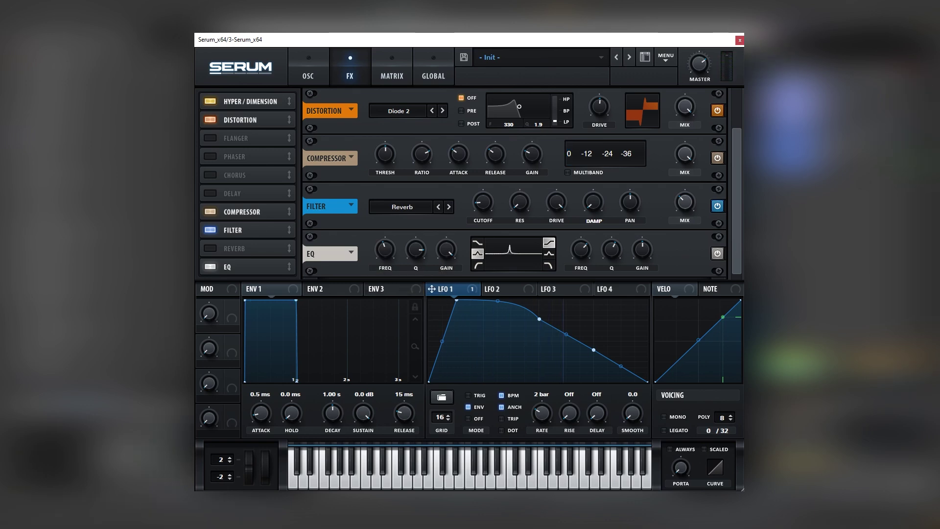
{"action": "mouse_move", "coordinate": [379, 254]}
{"action": "left_mouse_down"}
{"action": "mouse_move", "coordinate": [396, 253]}
{"action": "mouse_move", "coordinate": [395, 262]}
{"action": "left_mouse_up"}
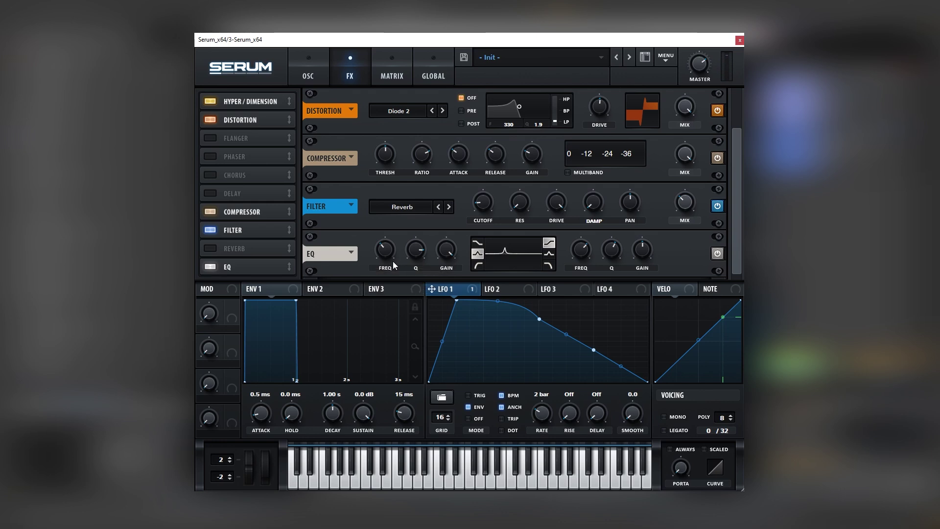
{"action": "mouse_move", "coordinate": [384, 253]}
{"action": "scroll", "coordinate": [385, 255], "scroll_direction": "up", "scroll_amount": 3}
{"action": "scroll", "coordinate": [386, 251], "scroll_direction": "down", "scroll_amount": 4}
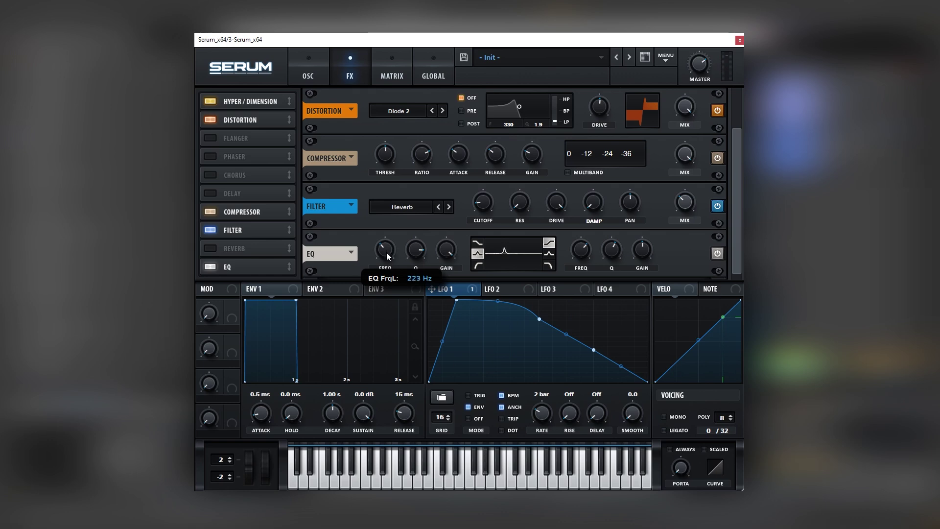
{"action": "scroll", "coordinate": [387, 254], "scroll_direction": "up", "scroll_amount": 2}
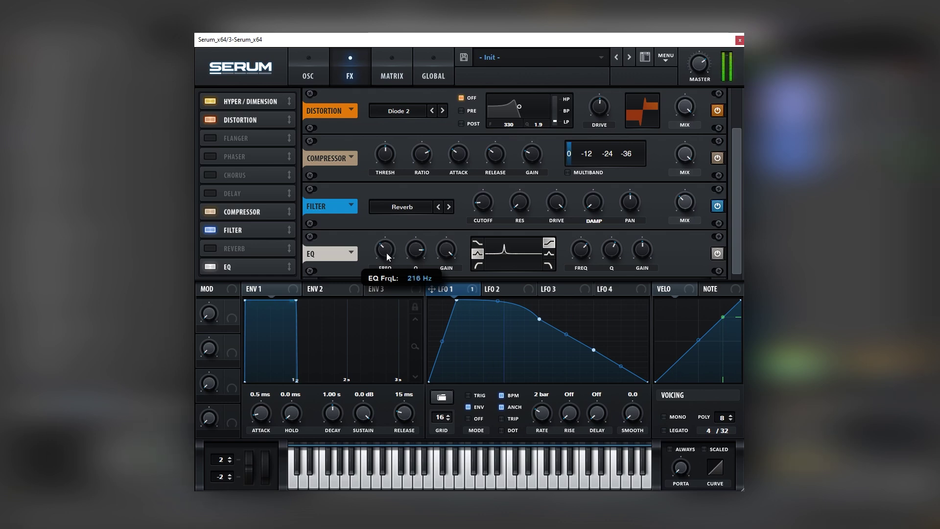
{"action": "scroll", "coordinate": [387, 253], "scroll_direction": "up", "scroll_amount": 1}
{"action": "scroll", "coordinate": [386, 253], "scroll_direction": "down", "scroll_amount": 2}
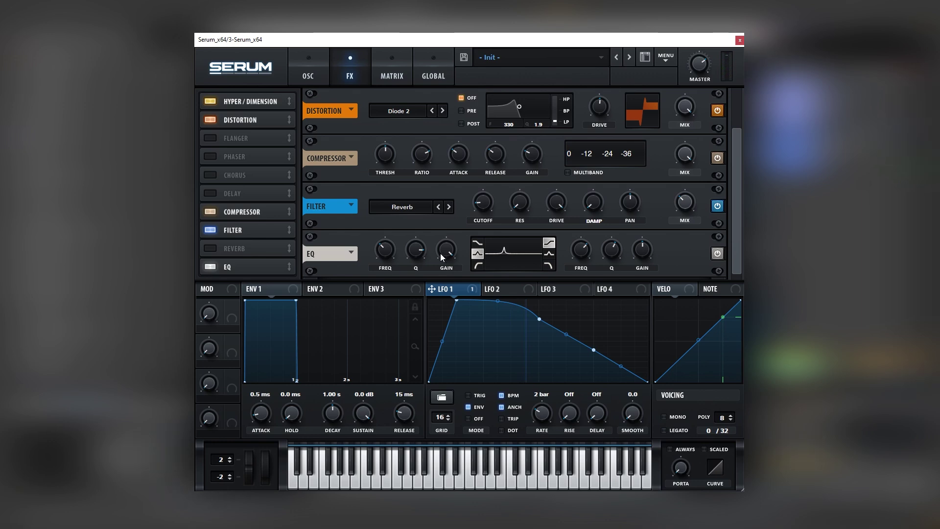
Reduce the gain of the EQ low band and set its Q to 78%
{"action": "scroll", "coordinate": [440, 255], "scroll_direction": "down", "scroll_amount": 5}
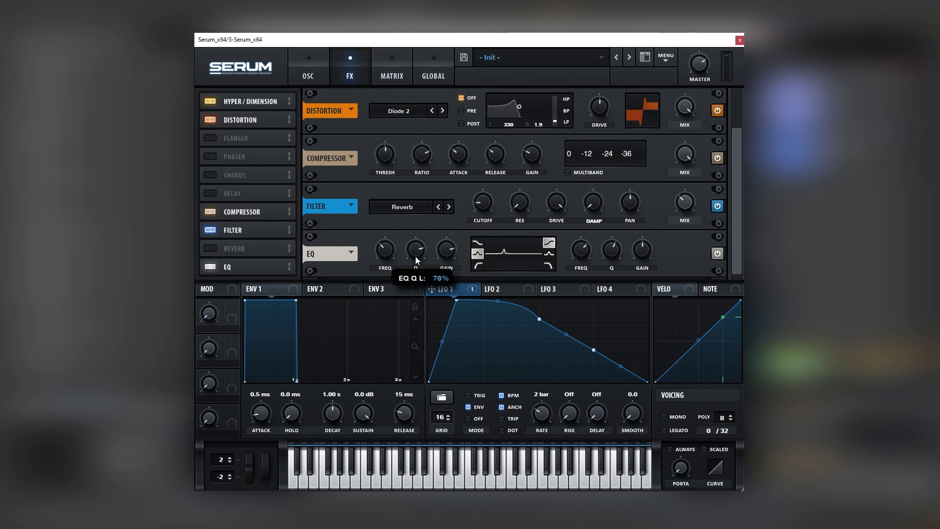
{"action": "scroll", "coordinate": [417, 252], "scroll_direction": "down", "scroll_amount": 3}
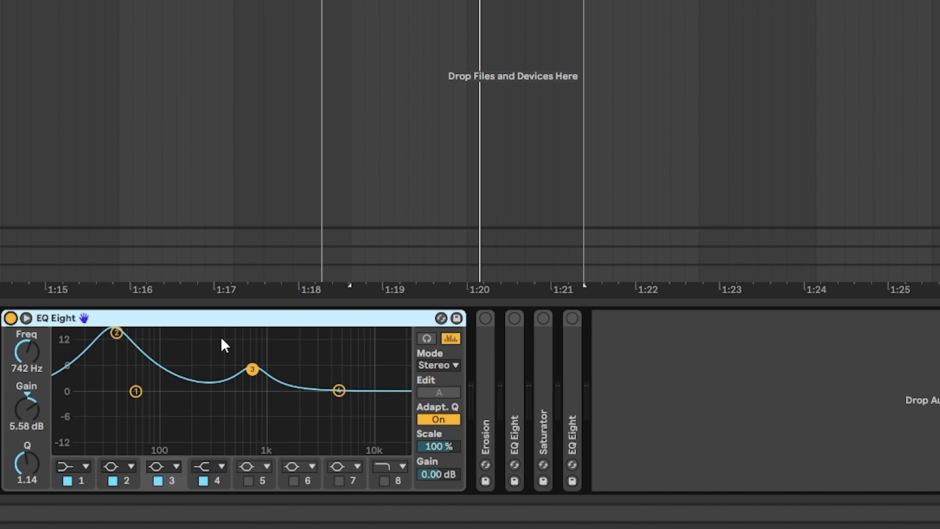
In Ableton Live, select band 2 of the first EQ Eight and compare the loop with the device bypassed and active
{"action": "left_click", "coordinate": [116, 332]}
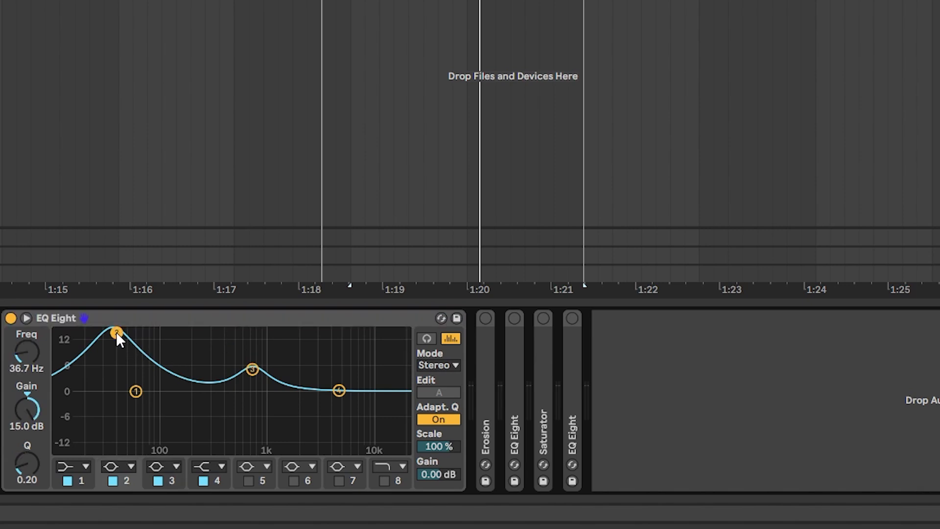
{"action": "key", "text": "space"}
{"action": "key", "text": "space"}
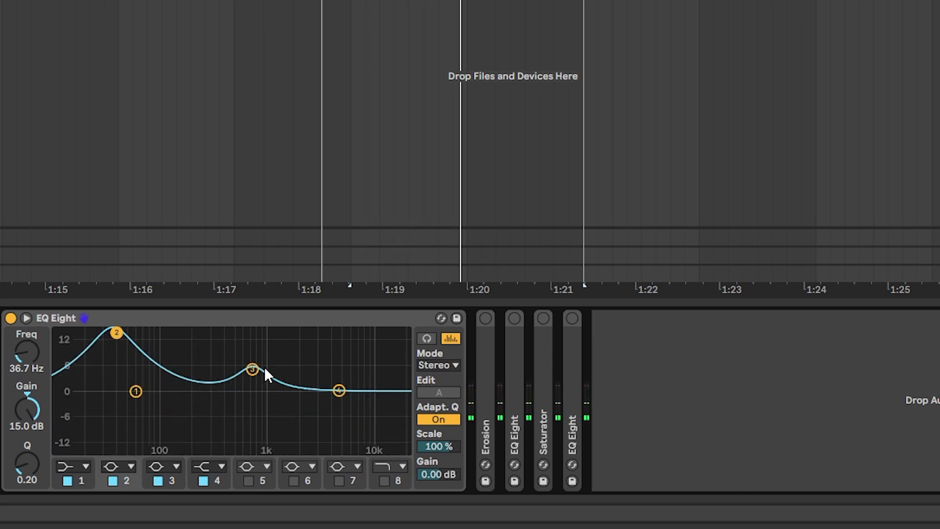
{"action": "key", "text": "space"}
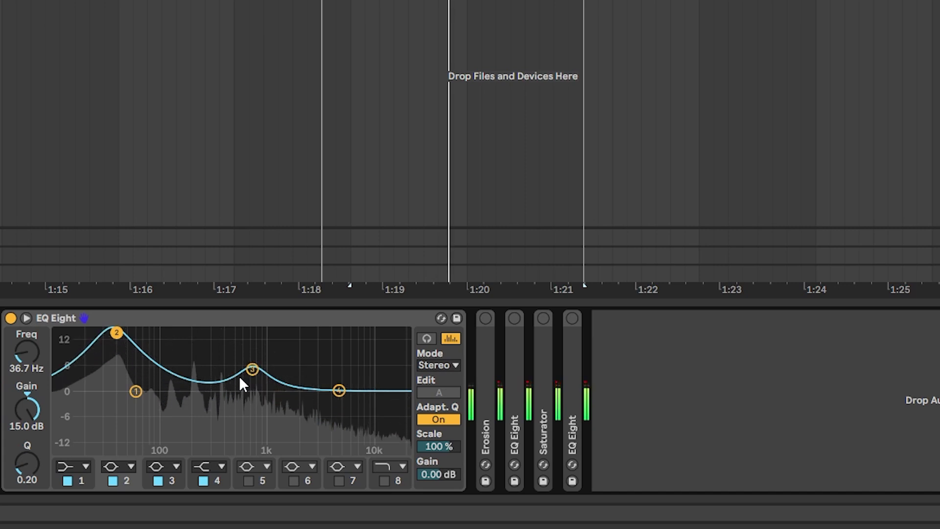
{"action": "left_click", "coordinate": [10, 318]}
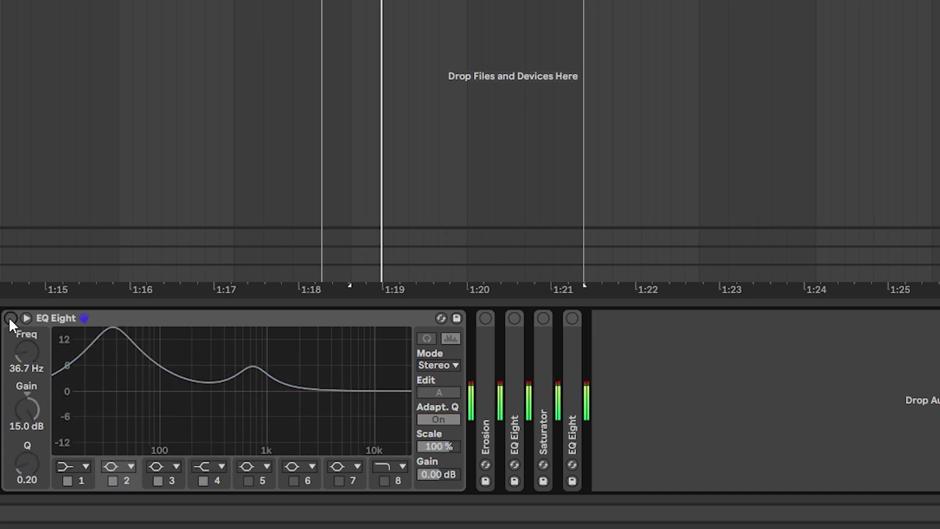
{"action": "left_click", "coordinate": [10, 318]}
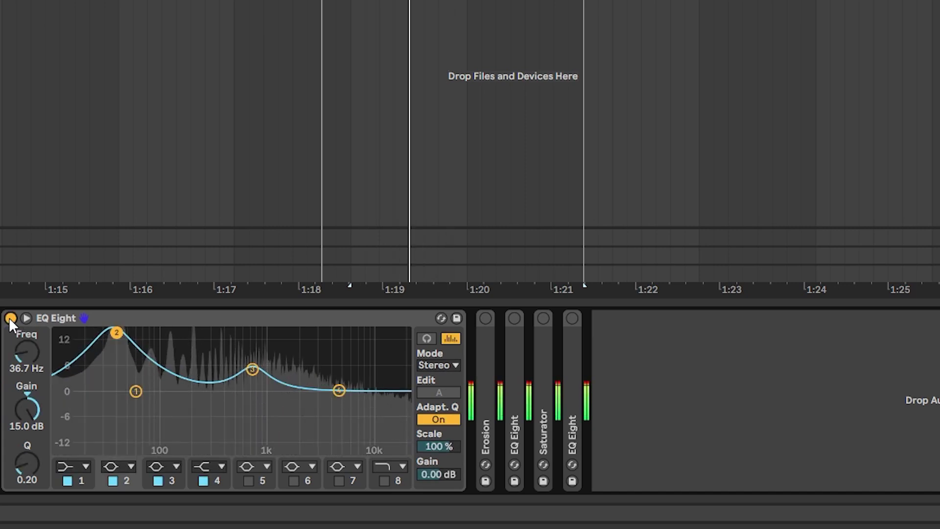
{"action": "key", "text": "space"}
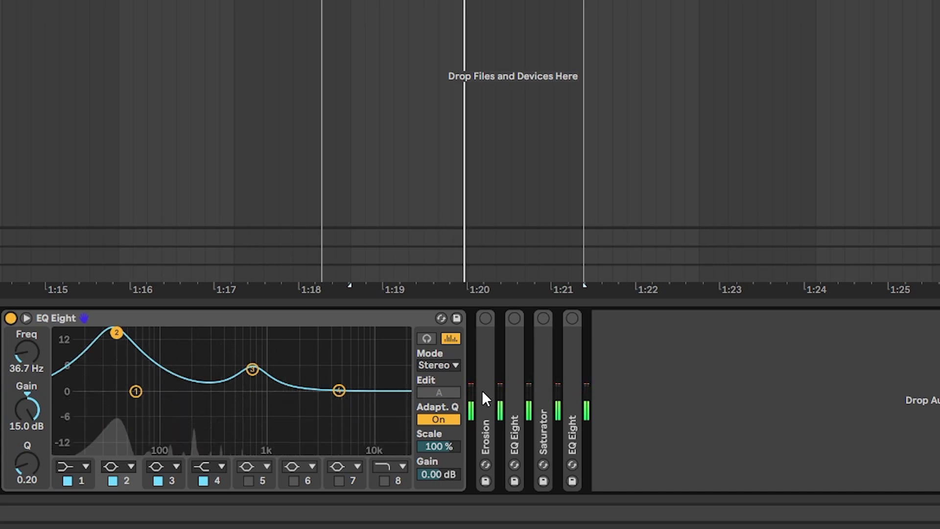
Expand and enable the Saturator, and start loop playback
{"action": "double_click", "coordinate": [546, 363]}
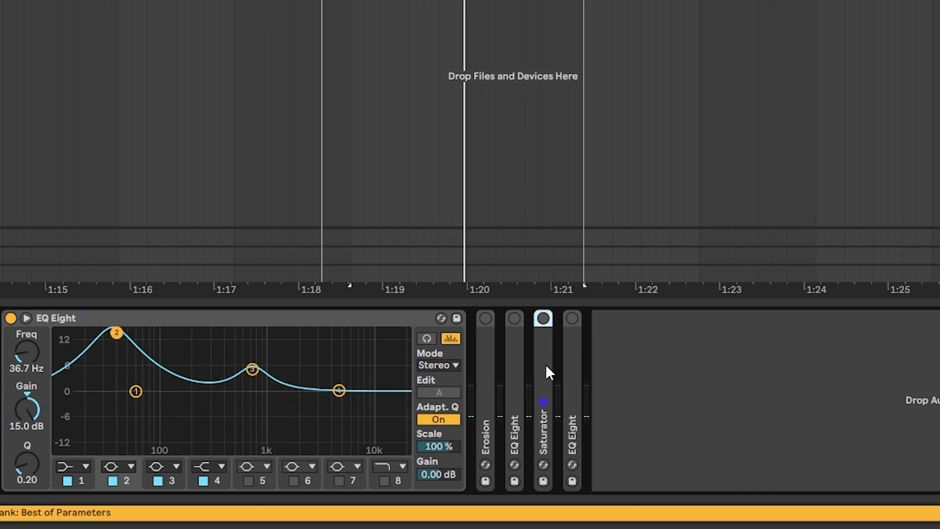
{"action": "key", "text": "space"}
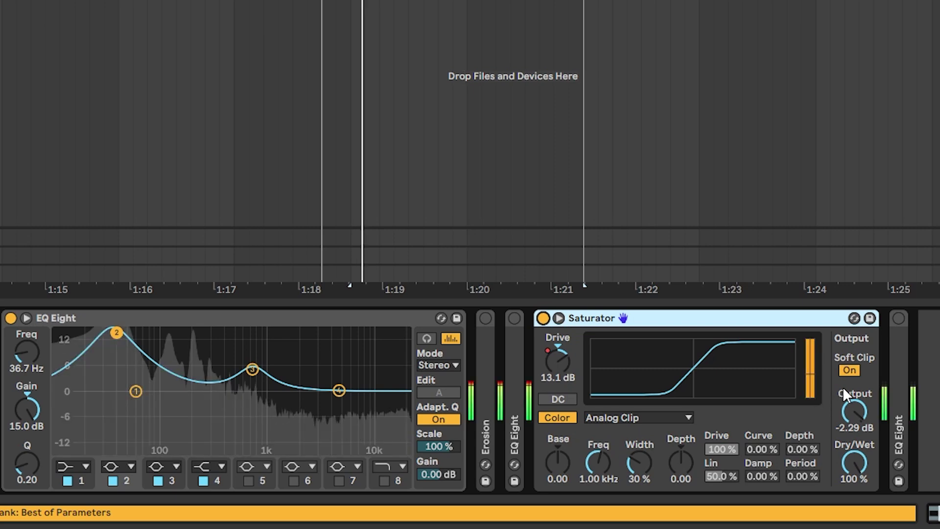
Delete the automation on the Saturator's Drive, set Drive to 1.14 dB and audition the loop
{"action": "right_click", "coordinate": [556, 369]}
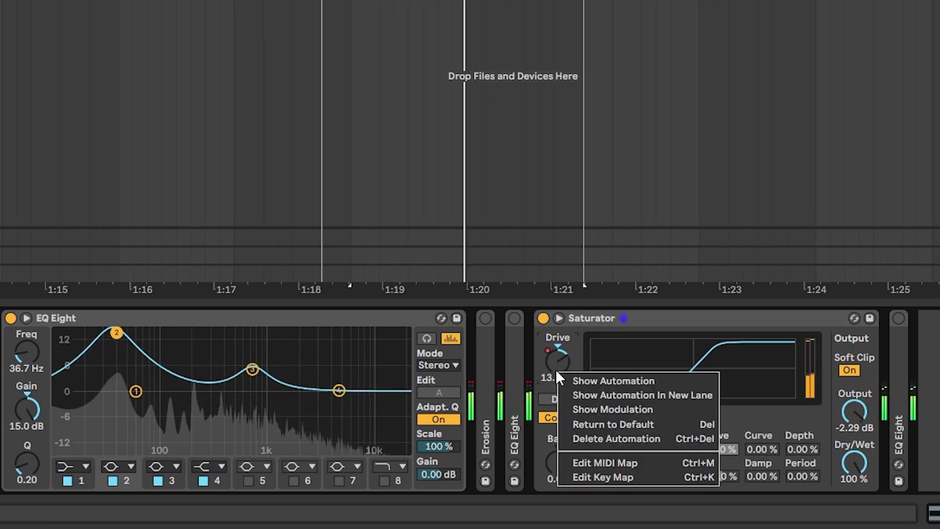
{"action": "left_click", "coordinate": [571, 425]}
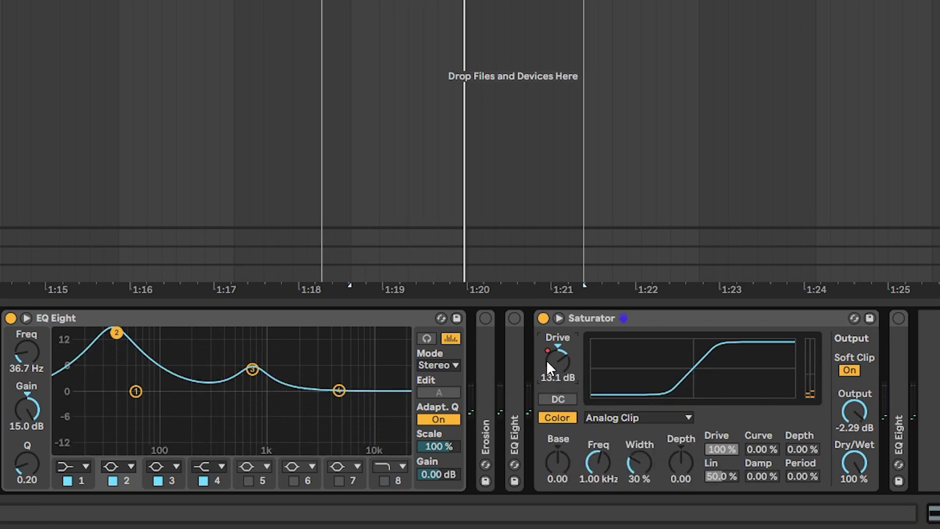
{"action": "right_click", "coordinate": [557, 360]}
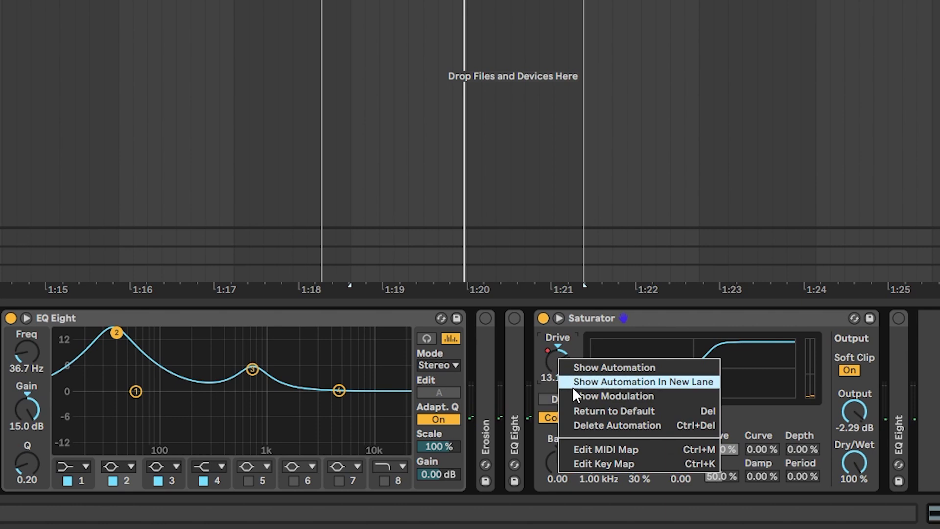
{"action": "left_click", "coordinate": [589, 423]}
{"action": "left_click_drag", "start_coordinate": [558, 361], "coordinate": [558, 393]}
{"action": "key", "text": "space"}
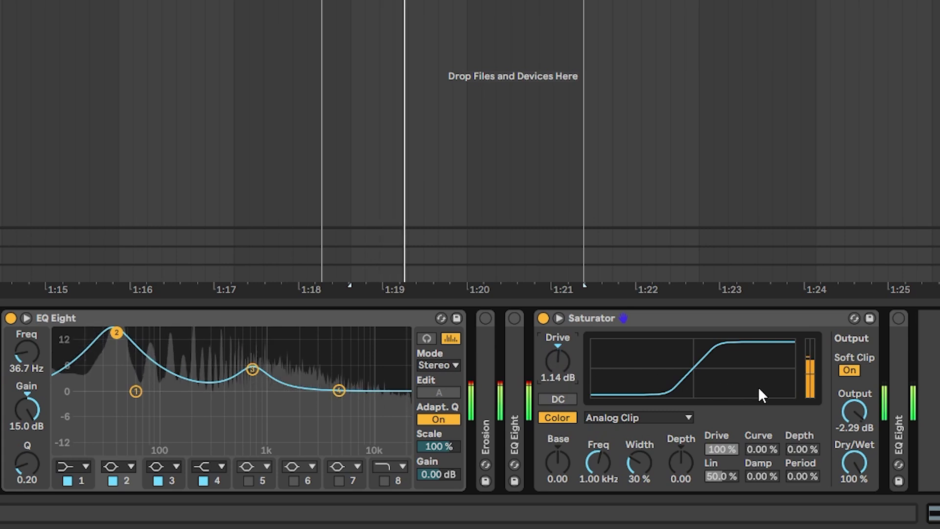
{"action": "key", "text": "space"}
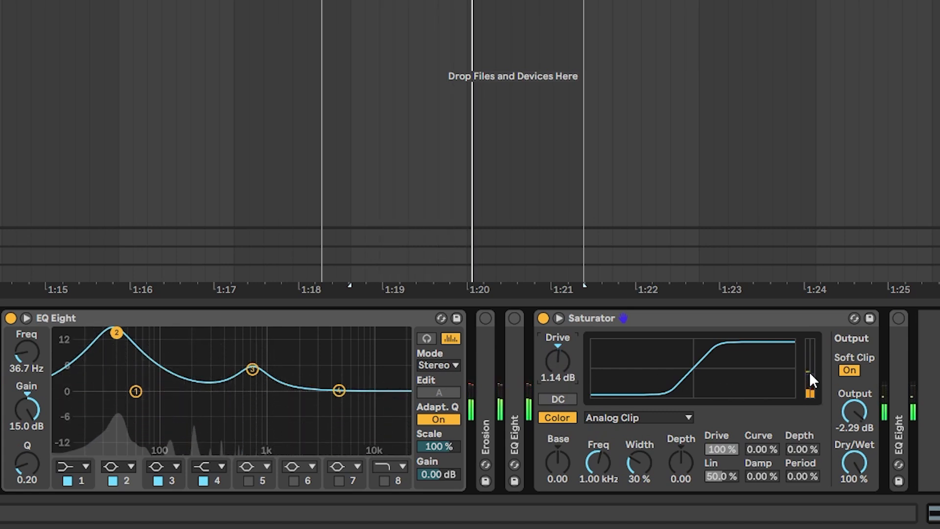
Compare the loop with the Saturator bypassed and active
{"action": "left_click", "coordinate": [543, 318]}
{"action": "key", "text": "space"}
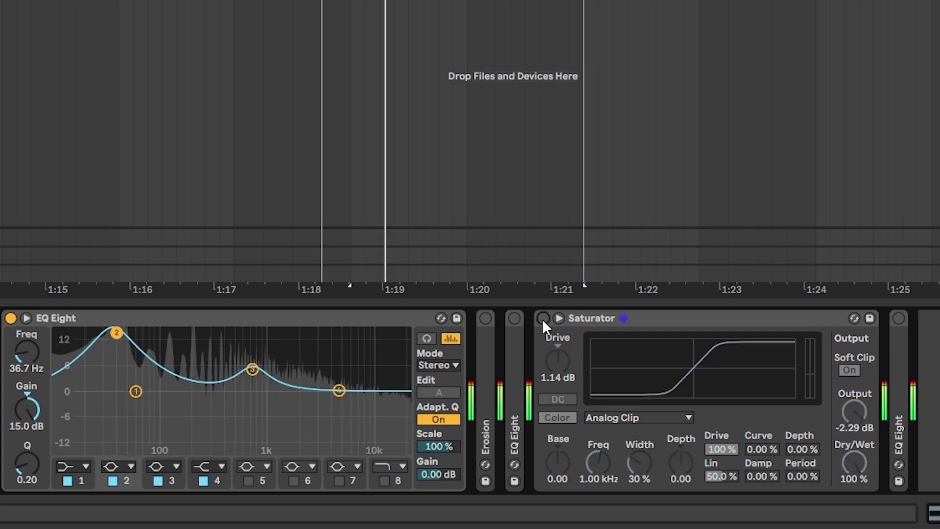
{"action": "key", "text": "space"}
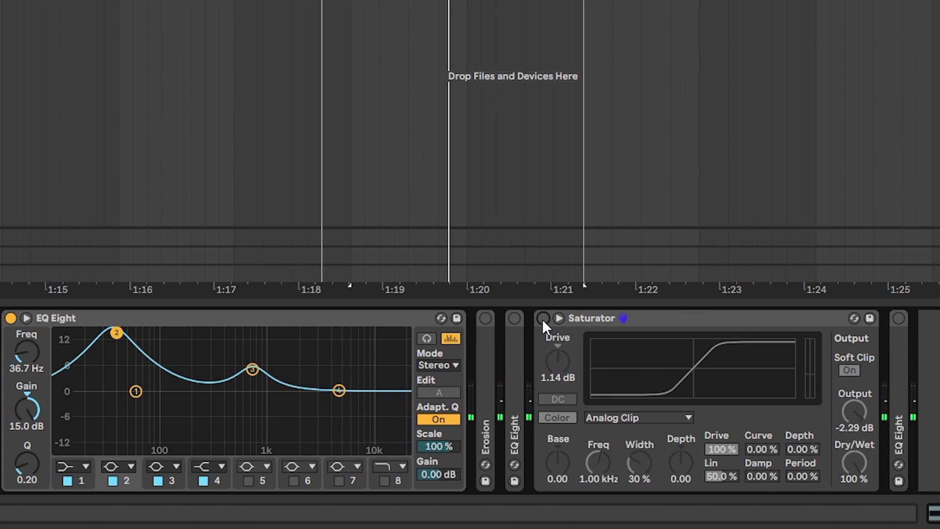
{"action": "key", "text": "space"}
{"action": "left_click", "coordinate": [543, 318]}
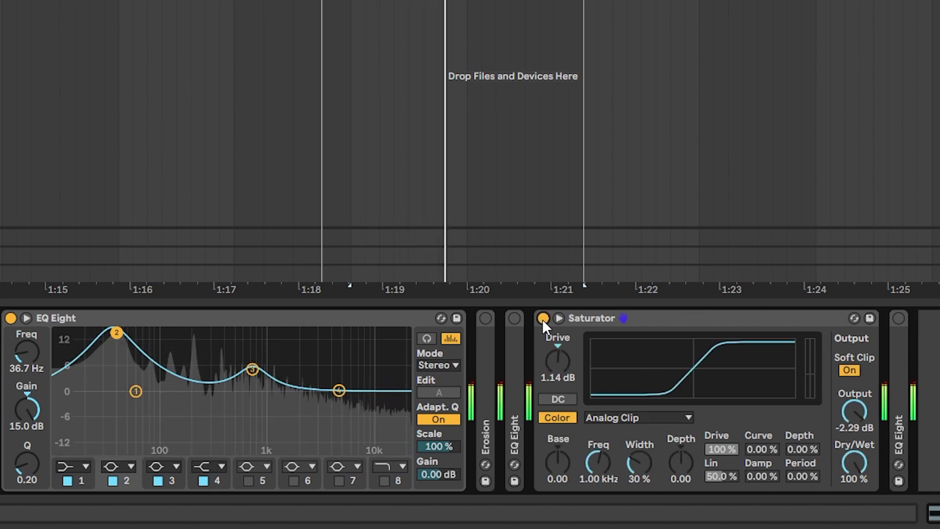
{"action": "key", "text": "space"}
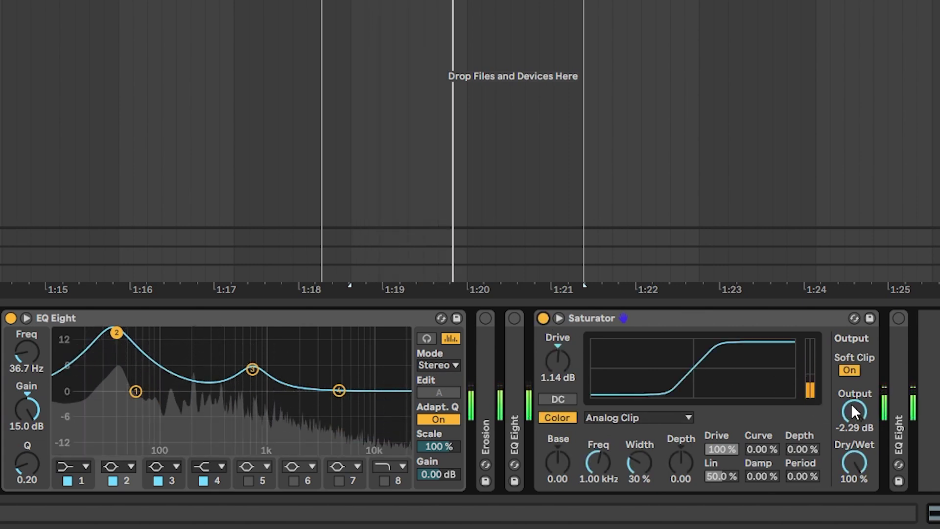
Reset the Saturator's output to 0.00 dB, and bypass the device during playback to compare the sound
{"action": "double_click", "coordinate": [853, 405]}
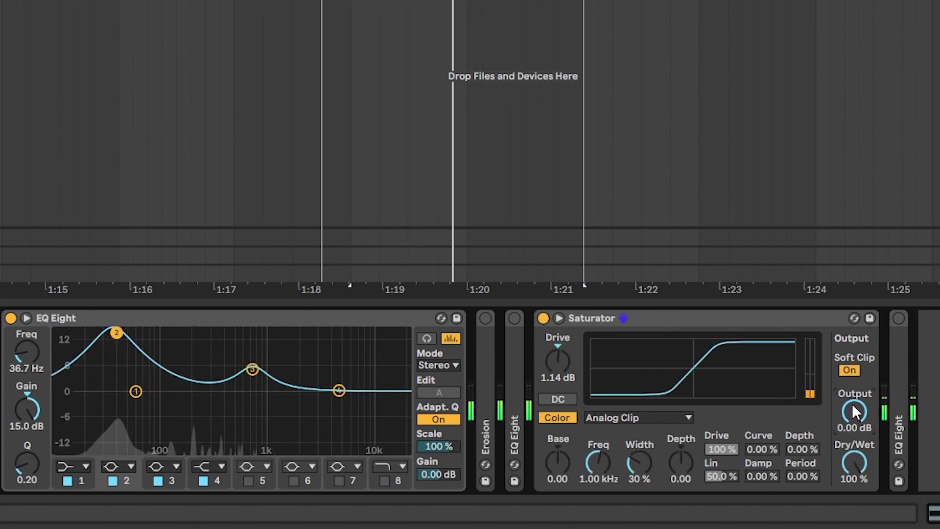
{"action": "key", "text": "space"}
{"action": "left_click", "coordinate": [543, 319]}
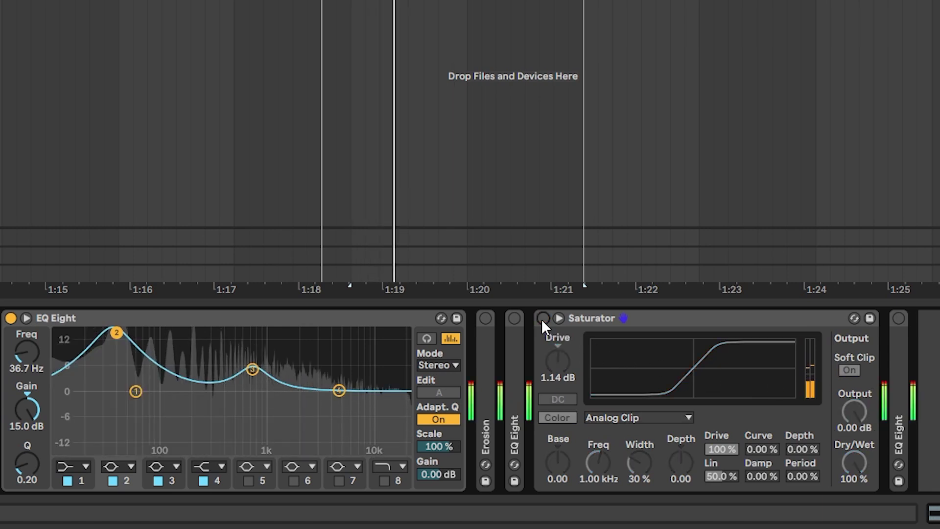
{"action": "key", "text": "space"}
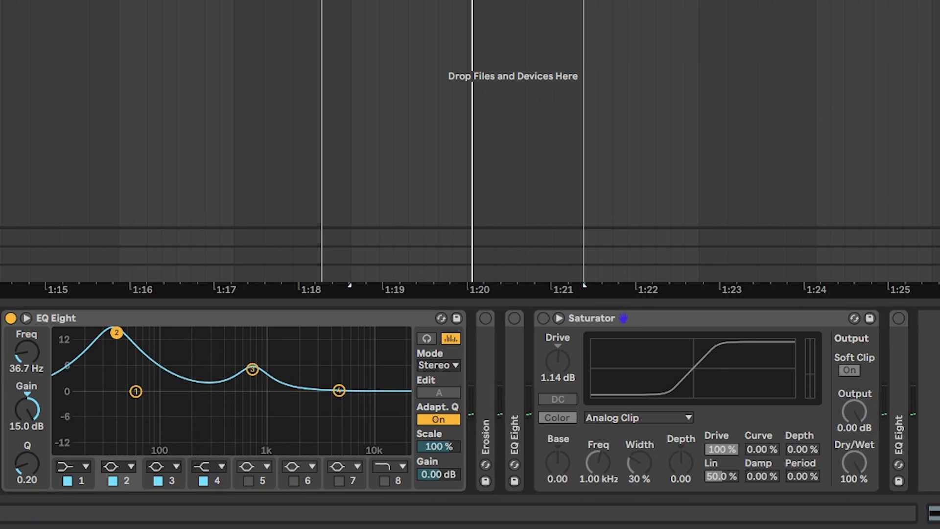
{"action": "key", "text": "space"}
Audition the loop, add a Limiter to the Master track, and return to the Serum track's device chain
{"action": "key", "text": "space"}
{"action": "key", "text": "space"}
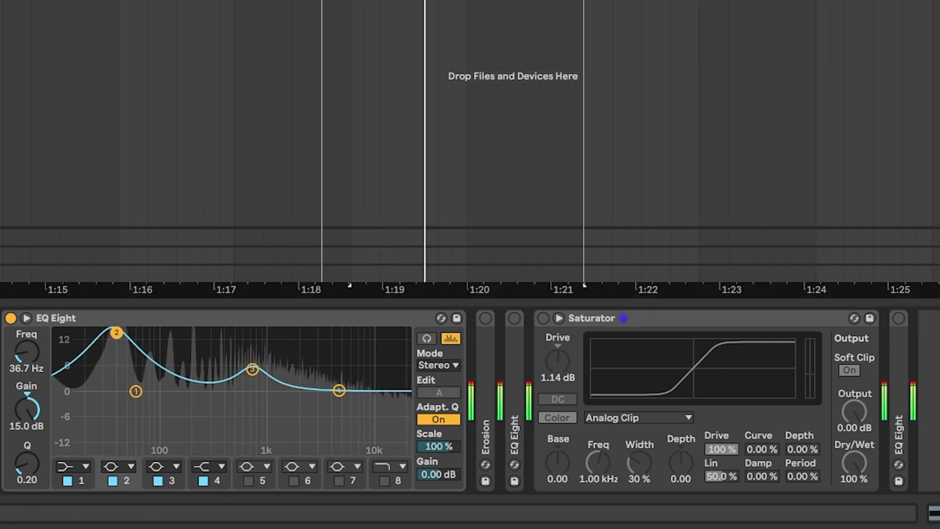
{"action": "key", "text": "space"}
{"action": "key", "text": "space"}
{"action": "key", "text": "space"}
{"action": "left_click", "coordinate": [470, 274]}
{"action": "left_click_drag", "start_coordinate": [85, 133], "coordinate": [523, 400]}
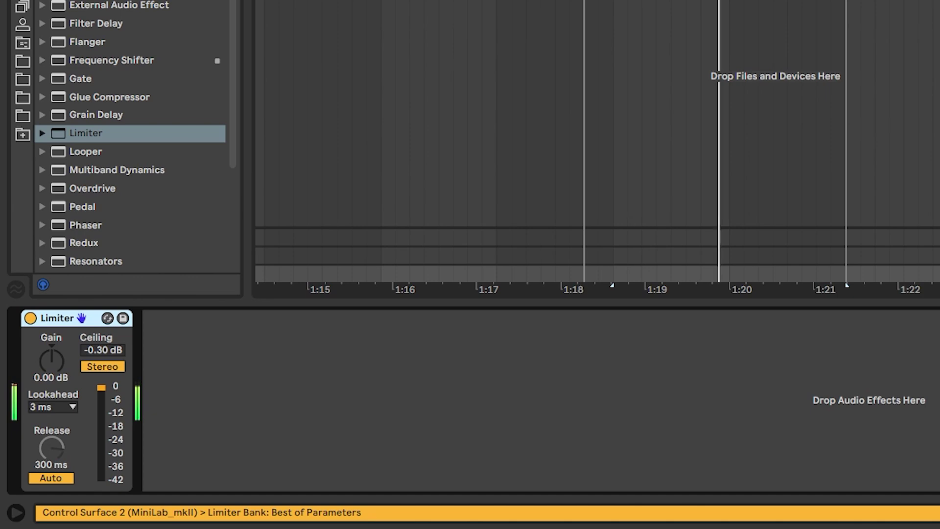
{"action": "left_click", "coordinate": [936, 222]}
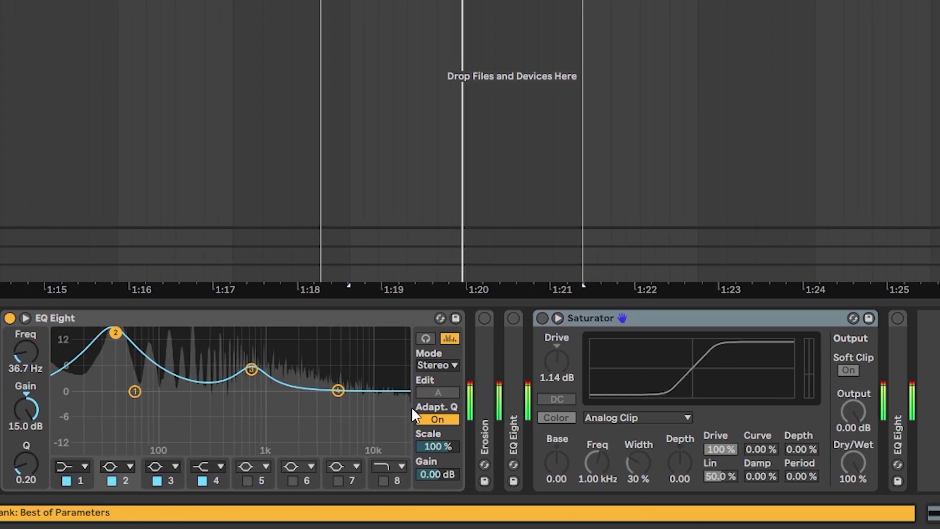
Expand and enable the Erosion device after the first EQ Eight, and audition the loop
{"action": "double_click", "coordinate": [481, 356]}
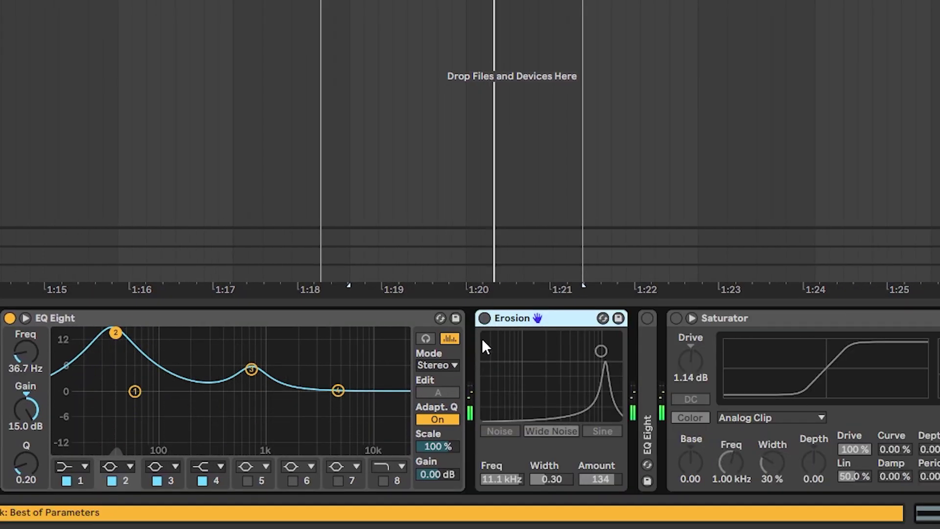
{"action": "left_click", "coordinate": [484, 318]}
{"action": "left_click", "coordinate": [600, 354]}
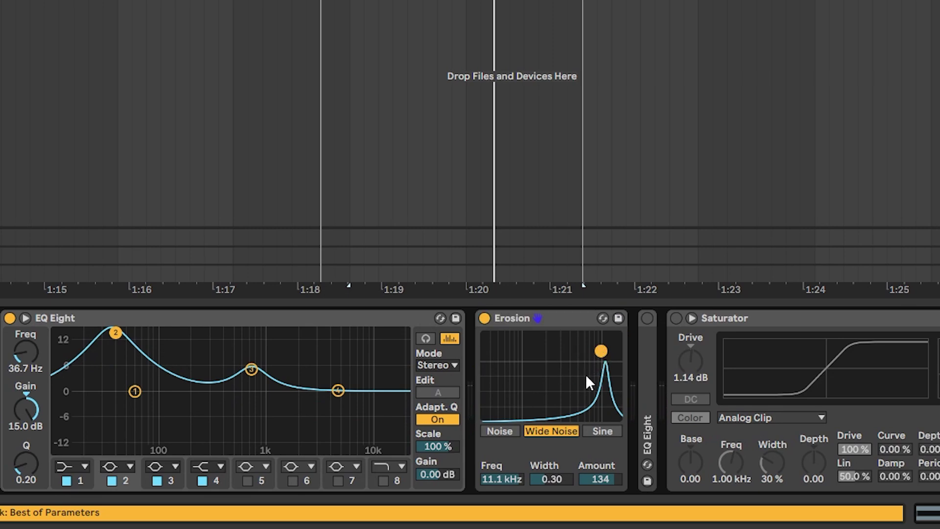
{"action": "left_click", "coordinate": [597, 356]}
{"action": "key", "text": "space"}
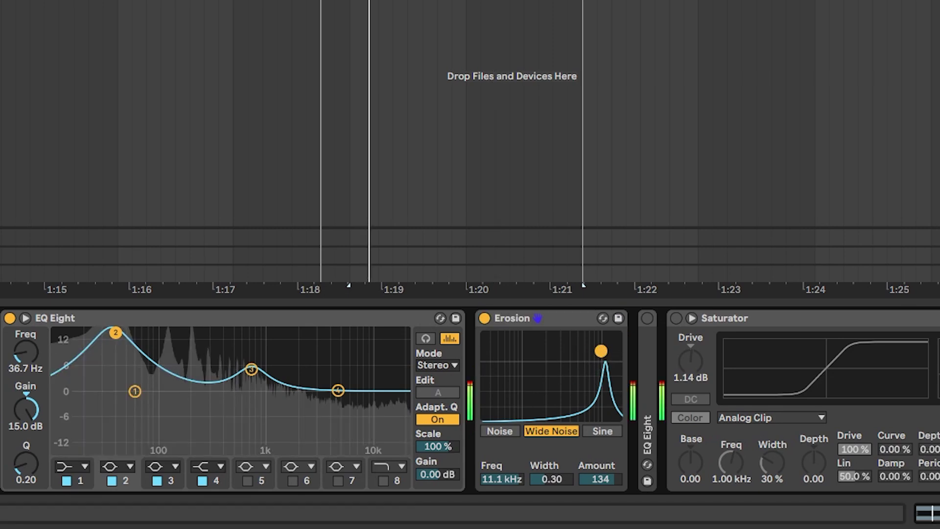
Expand and enable the EQ Eight after Erosion, and deepen the cut of its band 5
{"action": "double_click", "coordinate": [643, 356]}
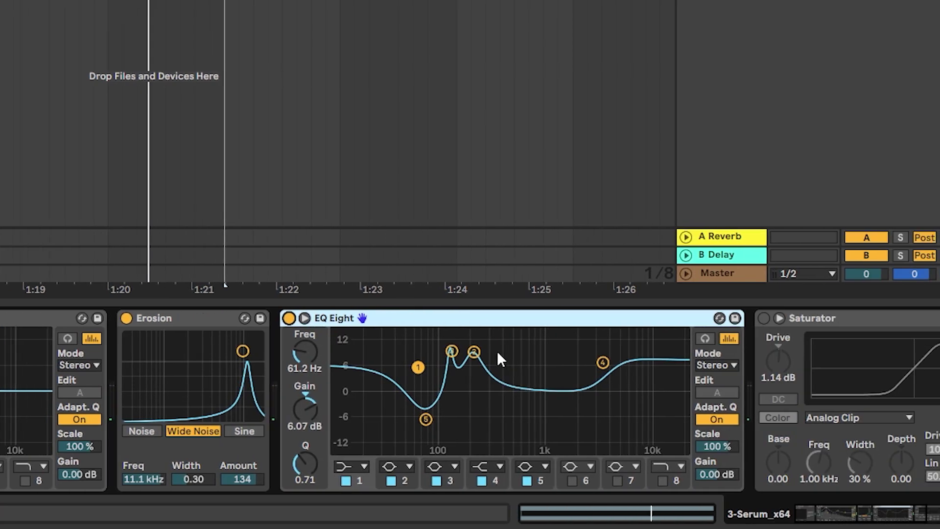
{"action": "left_click", "coordinate": [416, 398]}
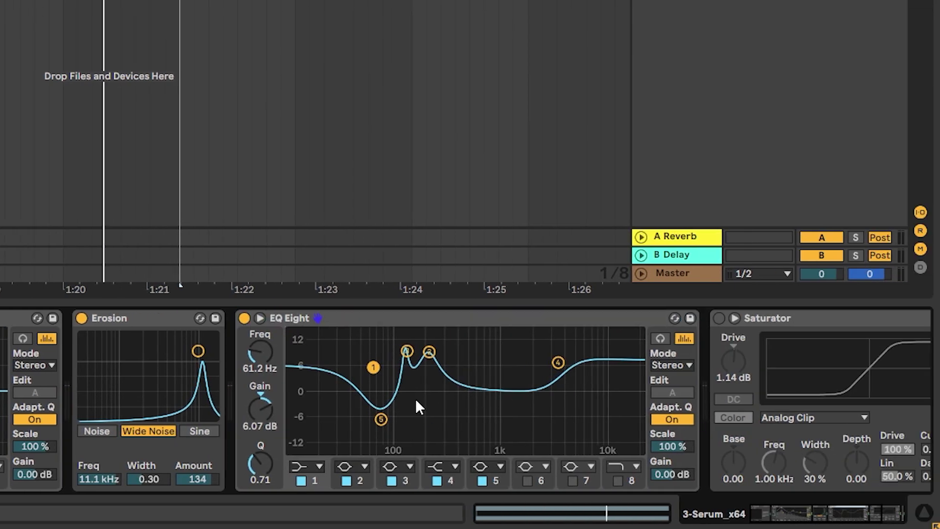
{"action": "left_click", "coordinate": [381, 419]}
{"action": "mouse_move", "coordinate": [381, 419]}
{"action": "left_mouse_down"}
{"action": "mouse_move", "coordinate": [376, 378]}
{"action": "mouse_move", "coordinate": [380, 429]}
{"action": "left_mouse_up"}
Try lower boosts on bands 3 and 2 of the EQ after Erosion, with band 2 at 206 Hz and 2.60 dB
{"action": "left_click", "coordinate": [407, 352]}
{"action": "left_click", "coordinate": [429, 351]}
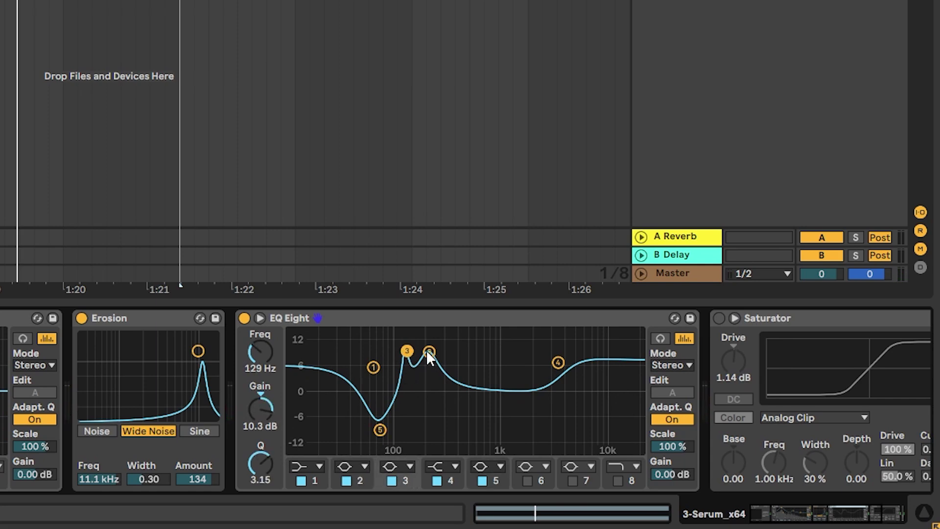
{"action": "key", "text": "space"}
{"action": "left_click_drag", "start_coordinate": [430, 353], "coordinate": [428, 381]}
{"action": "key", "text": "space"}
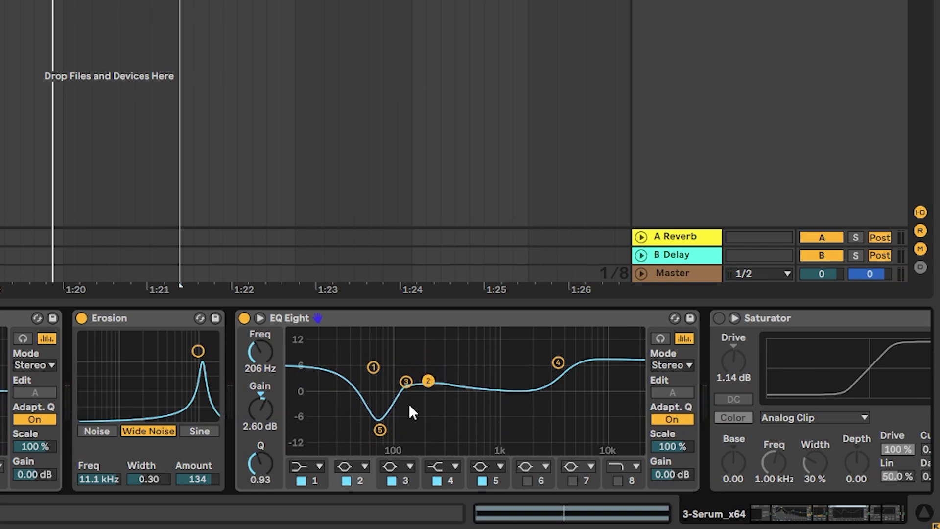
Try the EQ after Erosion without band 3 and with a shallower band 5 cut, and undo the latest EQ changes
{"action": "left_click", "coordinate": [392, 480]}
{"action": "key", "text": "space"}
{"action": "left_click_drag", "start_coordinate": [380, 430], "coordinate": [378, 415]}
{"action": "key", "text": "space"}
{"action": "key", "text": "ctrl+z"}
{"action": "key", "text": "ctrl+z"}
{"action": "key", "text": "ctrl+z"}
{"action": "key", "text": "ctrl+z"}
{"action": "key", "text": "ctrl+z"}
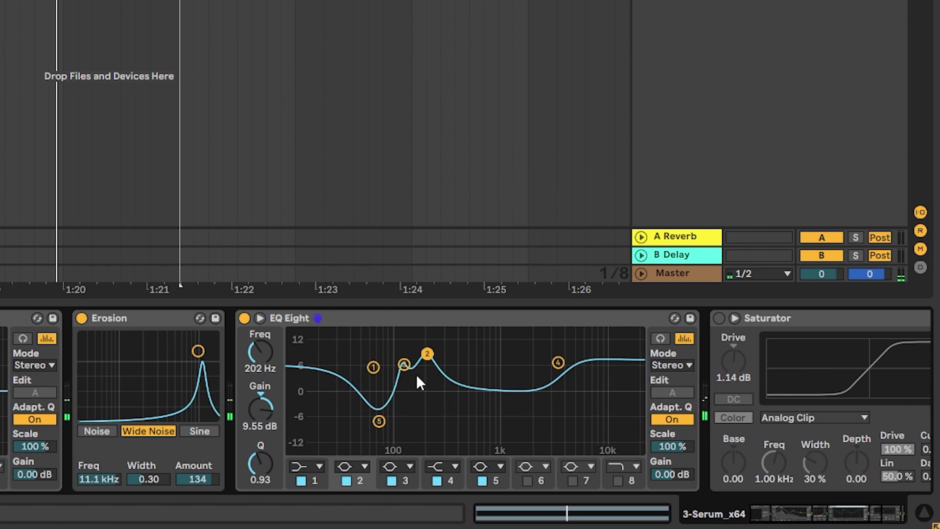
Sweep band 2 of the EQ after Erosion through 303 Hz and 220 Hz to 484 Hz at 9.55 dB, auditioning the loop
{"action": "left_click_drag", "start_coordinate": [425, 359], "coordinate": [449, 349]}
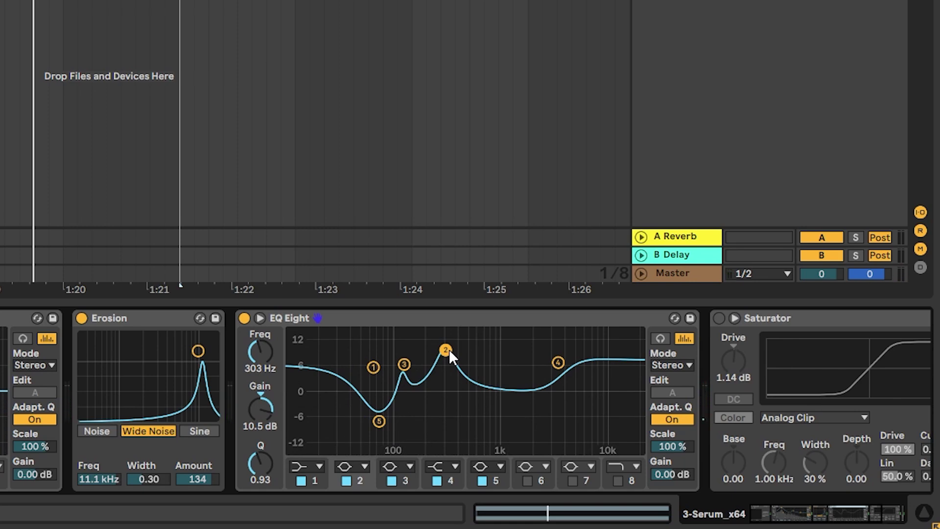
{"action": "left_click_drag", "start_coordinate": [448, 349], "coordinate": [431, 350]}
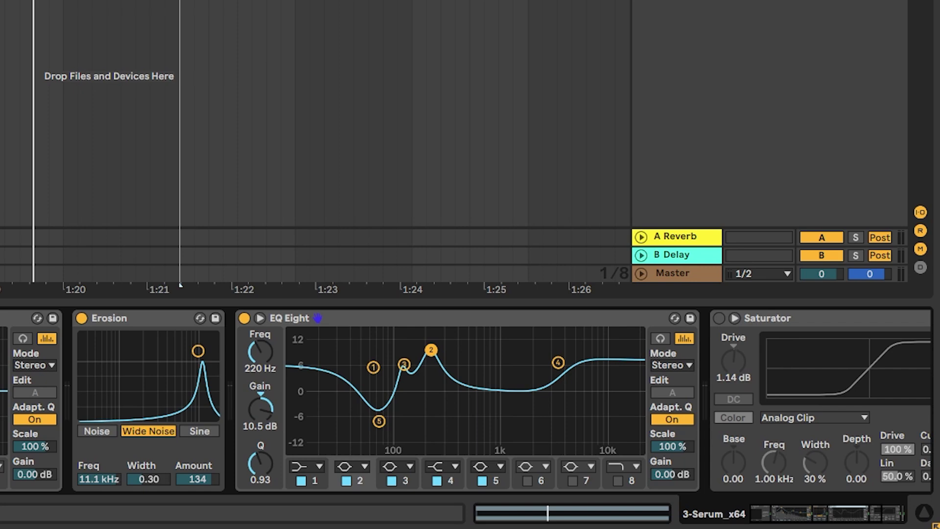
{"action": "key", "text": "space"}
{"action": "left_click_drag", "start_coordinate": [431, 349], "coordinate": [467, 353]}
{"action": "key", "text": "space"}
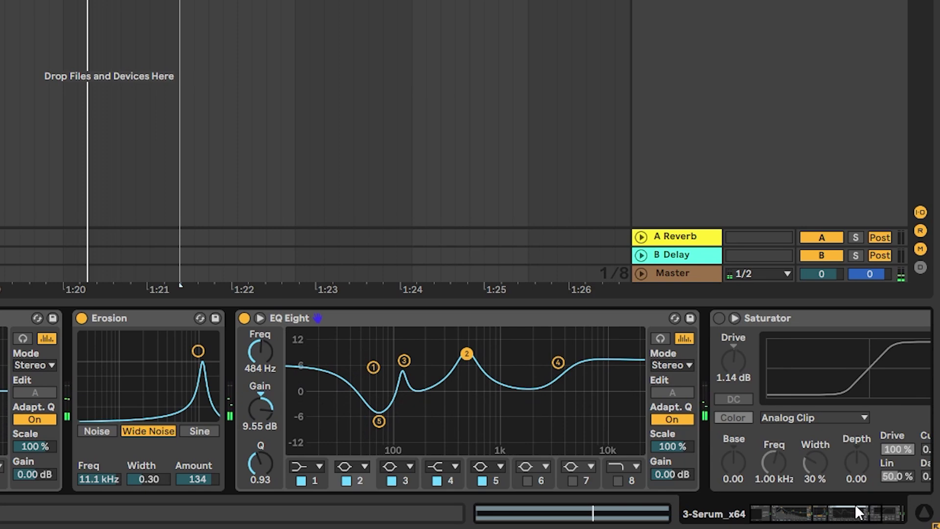
Expand and enable the last EQ Eight after the Saturator, and set its band 2 to 104 Hz and -2.36 dB
{"action": "left_click_drag", "start_coordinate": [831, 509], "coordinate": [880, 515]}
{"action": "double_click", "coordinate": [813, 407]}
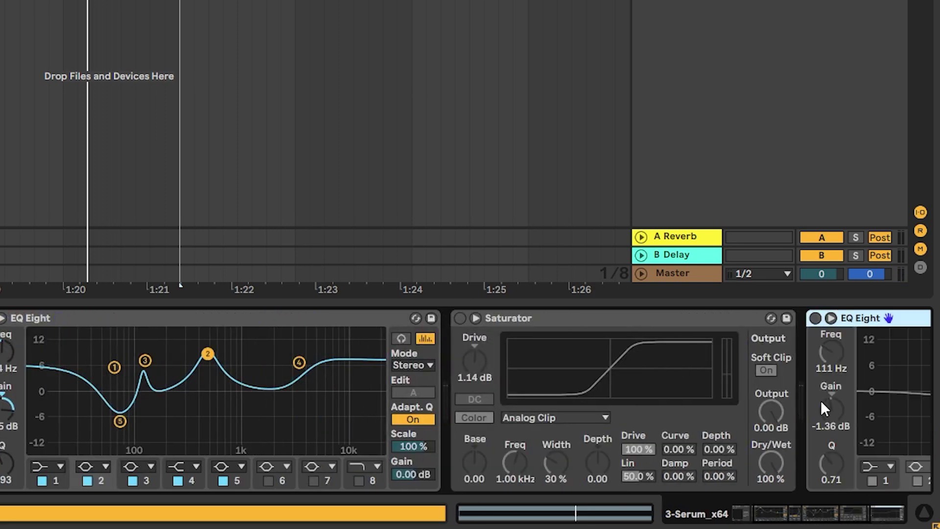
{"action": "left_click", "coordinate": [828, 510]}
{"action": "left_click", "coordinate": [370, 318]}
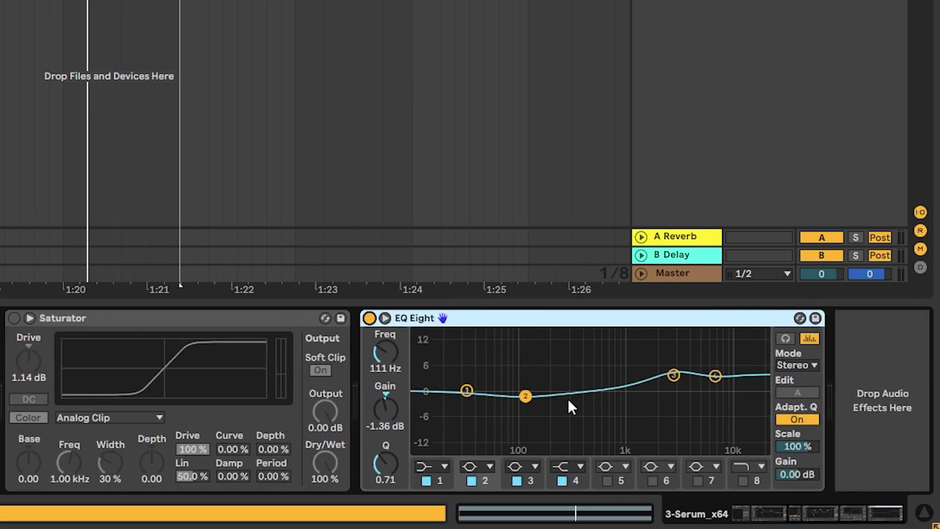
{"action": "left_click_drag", "start_coordinate": [525, 395], "coordinate": [534, 386]}
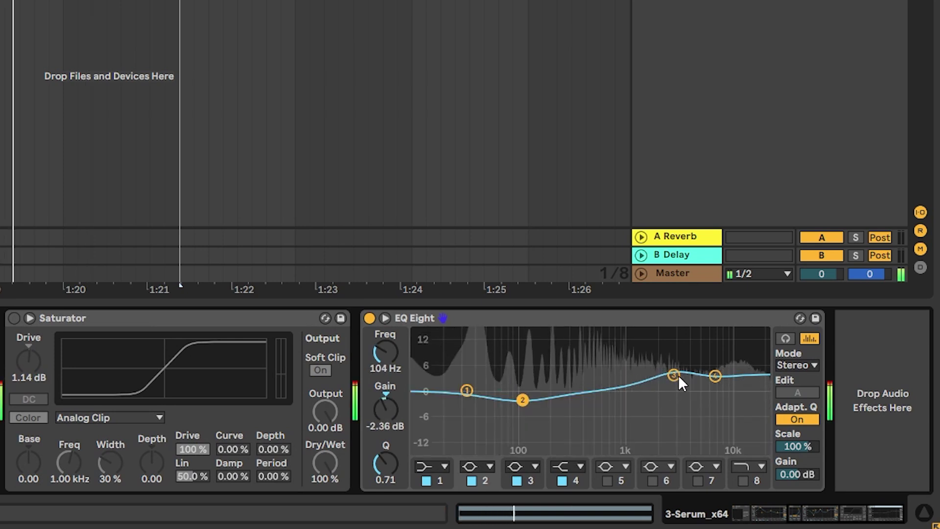
In the last EQ Eight, reduce band 3's boost and turn band 4 into a cut around 8.25 kHz
{"action": "left_click_drag", "start_coordinate": [715, 376], "coordinate": [720, 396]}
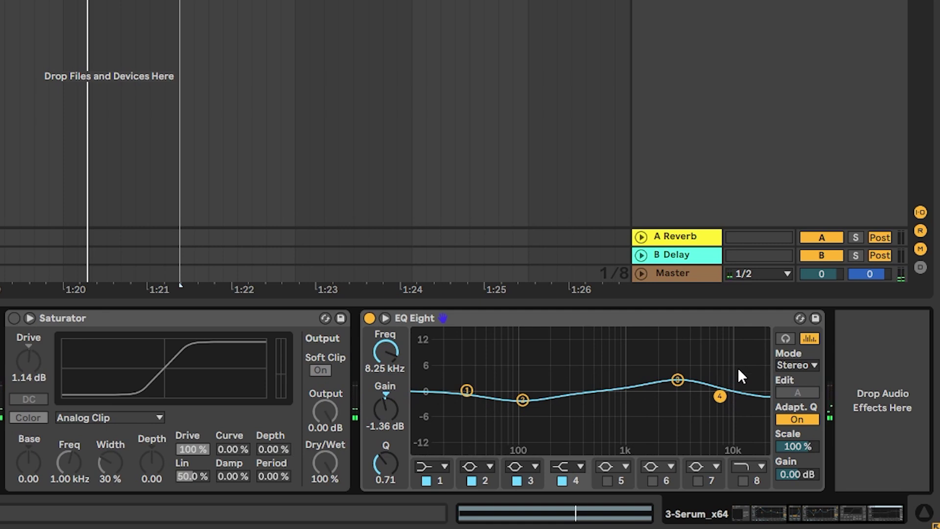
{"action": "left_click_drag", "start_coordinate": [720, 396], "coordinate": [720, 401]}
{"action": "left_click_drag", "start_coordinate": [678, 379], "coordinate": [720, 407]}
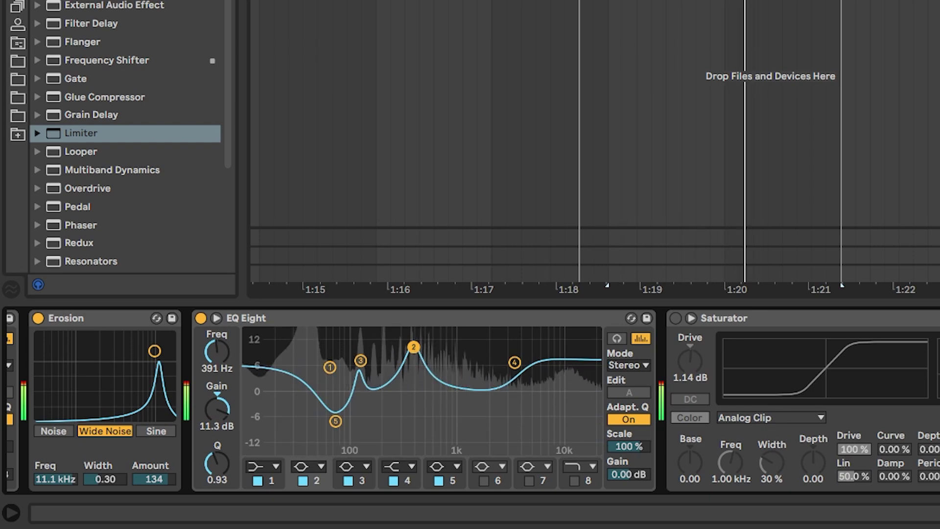
Compare the soloed Reference track with the soloed 3 Serum_x64 track during loop playback
{"action": "scroll", "coordinate": [473, 401], "scroll_direction": "left", "scroll_amount": 8}
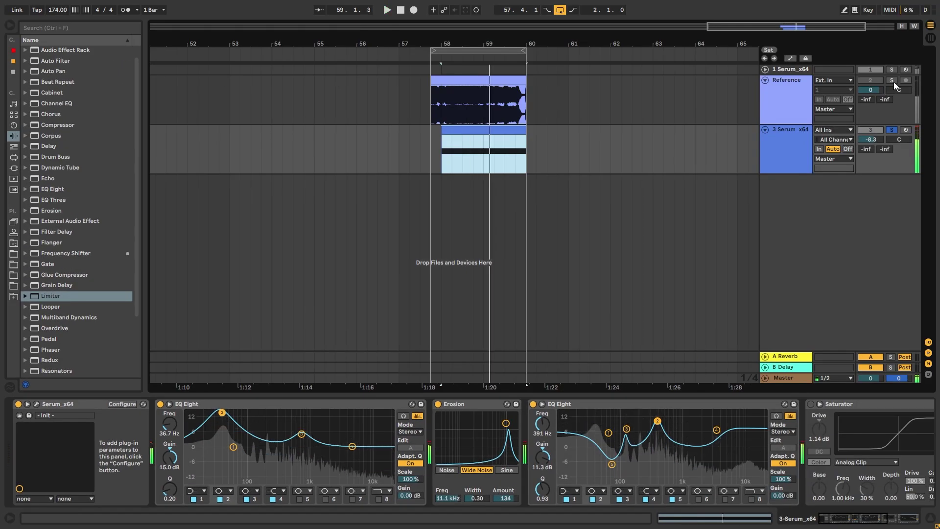
{"action": "left_click", "coordinate": [893, 80]}
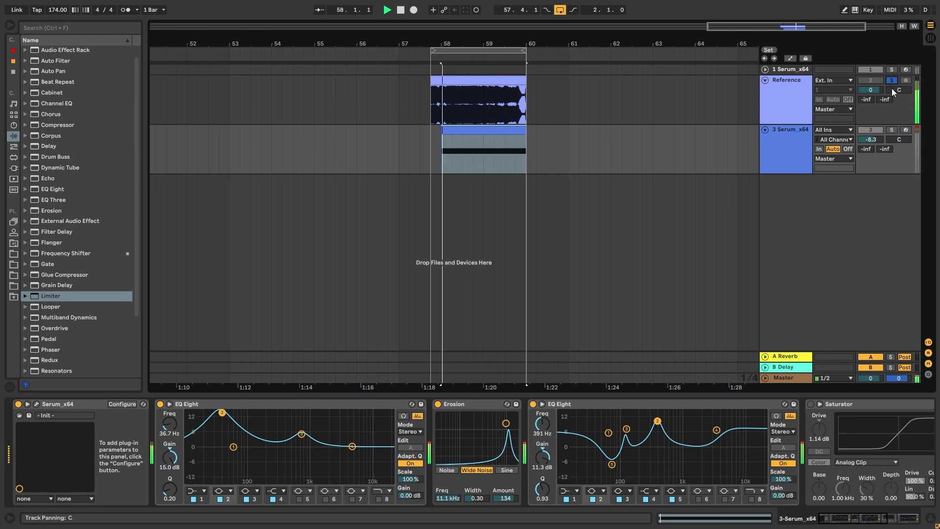
{"action": "left_click", "coordinate": [893, 130]}
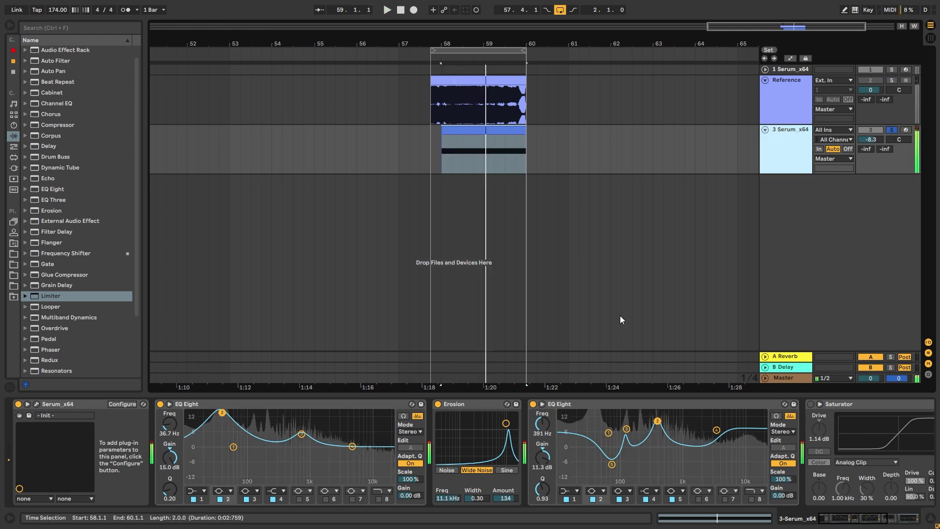
Raise band 3 of the EQ after Erosion, and set its band 2 to 383 Hz and 15.0 dB
{"action": "left_click_drag", "start_coordinate": [657, 421], "coordinate": [626, 417]}
{"action": "key", "text": "space"}
{"action": "left_click", "coordinate": [640, 416]}
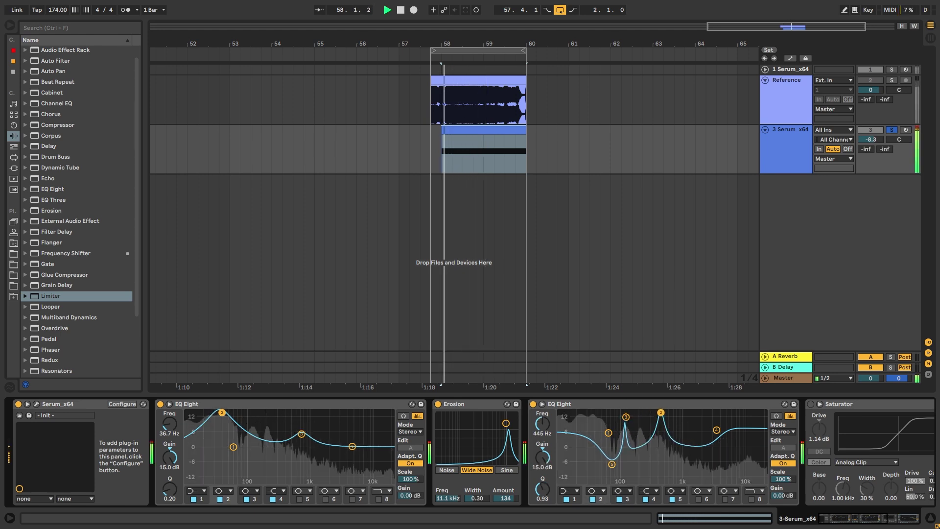
{"action": "mouse_move", "coordinate": [661, 413]}
{"action": "left_mouse_down"}
{"action": "mouse_move", "coordinate": [676, 412]}
{"action": "mouse_move", "coordinate": [658, 413]}
{"action": "left_mouse_up"}
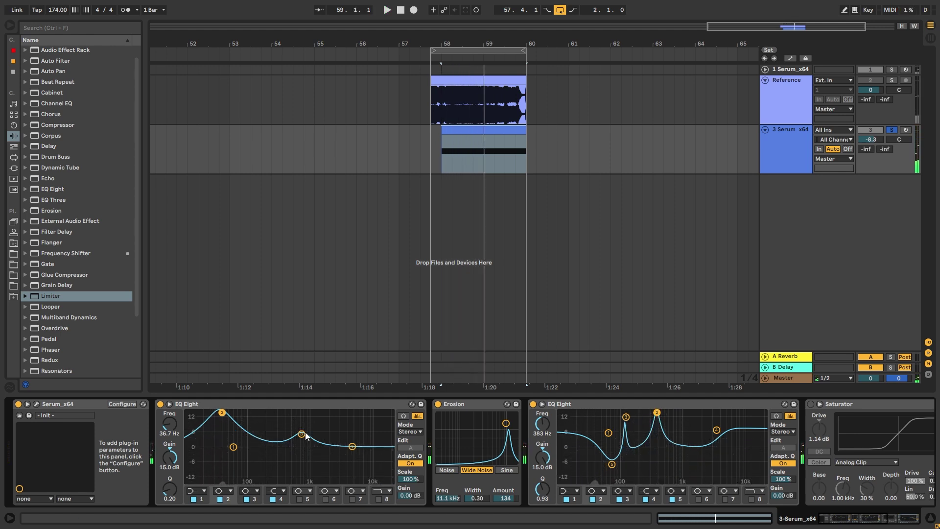
Open the Serum editor, raise the filter cutoff to about 280 Hz, and compare the bass with the soloed Reference track
{"action": "left_click", "coordinate": [37, 404]}
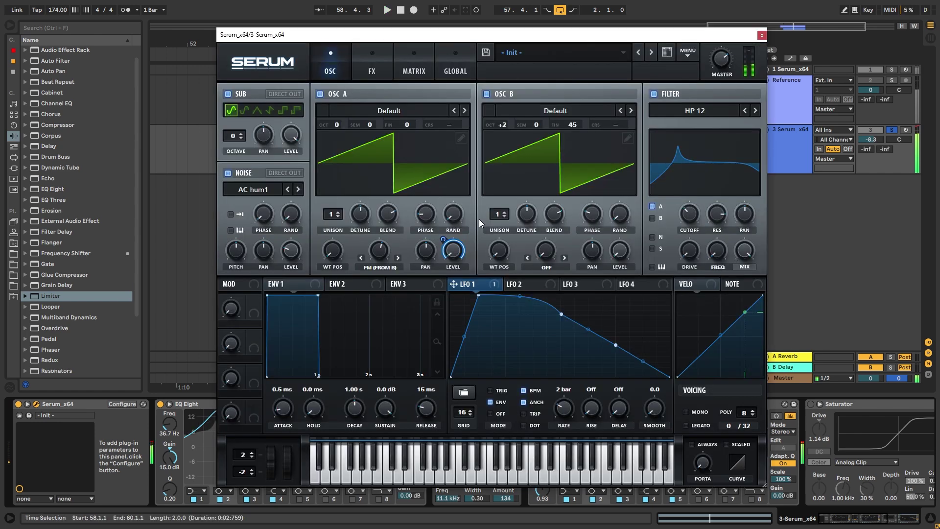
{"action": "left_click_drag", "start_coordinate": [688, 217], "coordinate": [691, 209]}
{"action": "key", "text": "space"}
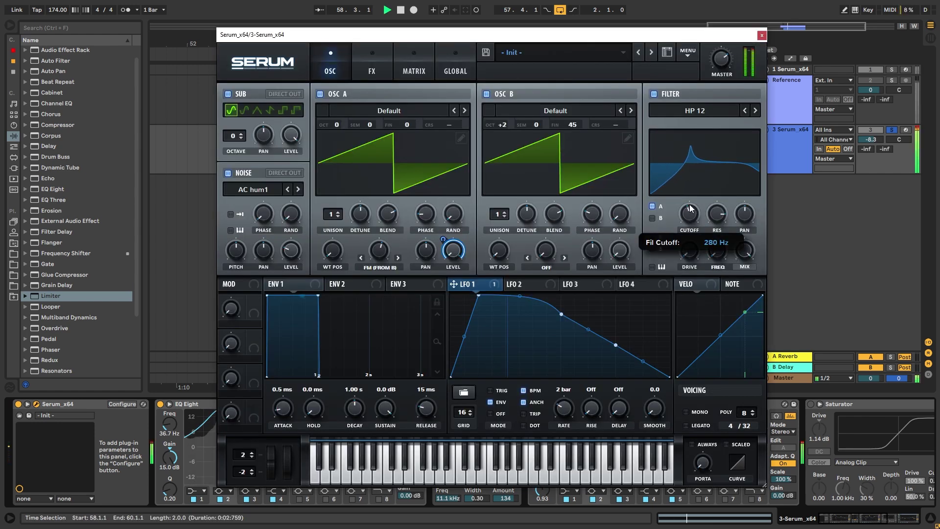
{"action": "key", "text": "space"}
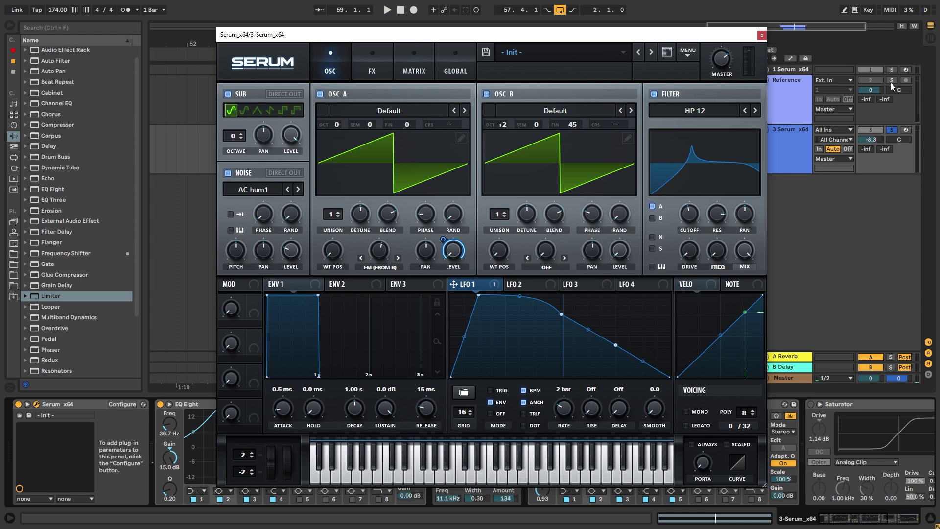
{"action": "left_click", "coordinate": [892, 80]}
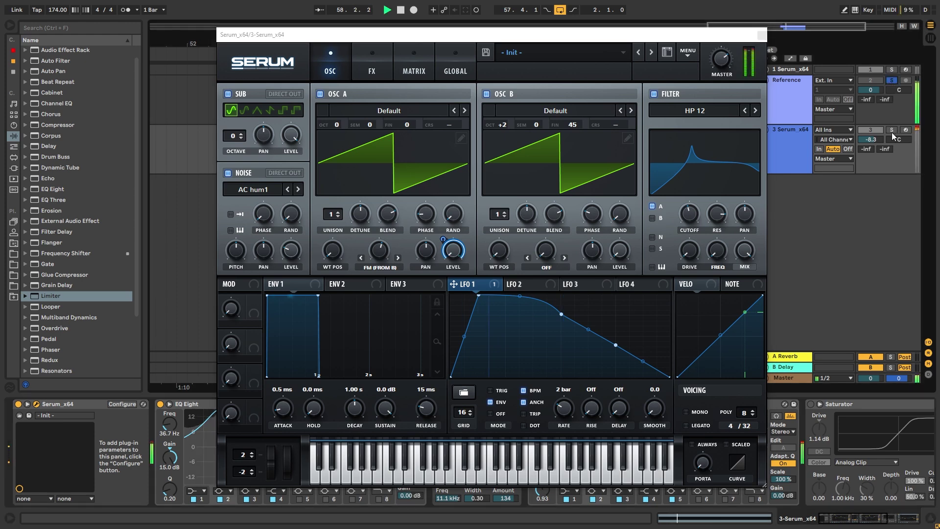
{"action": "key", "text": "space"}
Raise Serum's filter cutoff to 440 Hz, set Osc B's fine tuning to 19, and close the plug-in editor
{"action": "left_click_drag", "start_coordinate": [697, 214], "coordinate": [699, 209]}
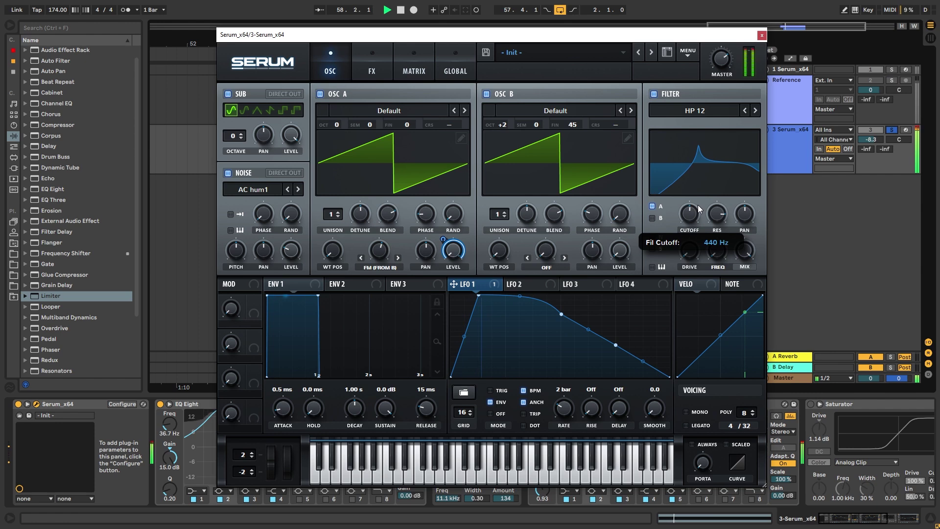
{"action": "key", "text": "space"}
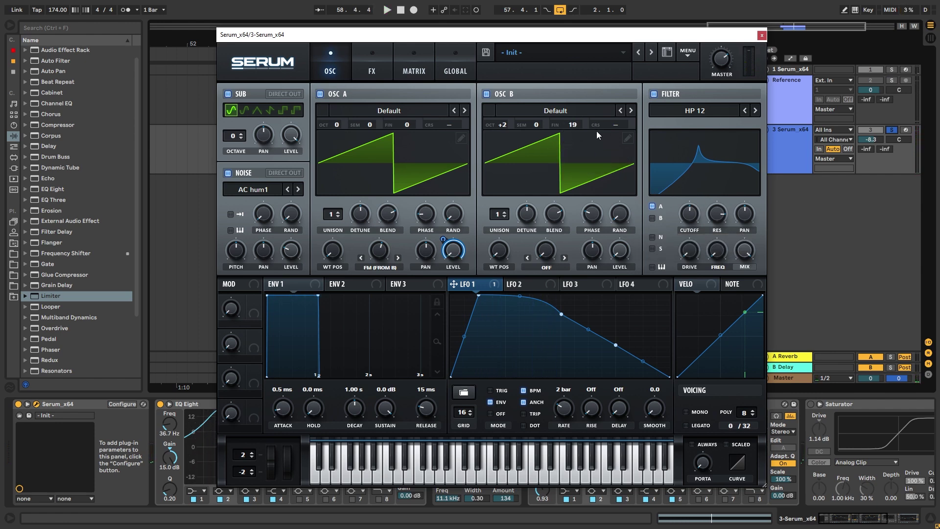
{"action": "left_click", "coordinate": [762, 36]}
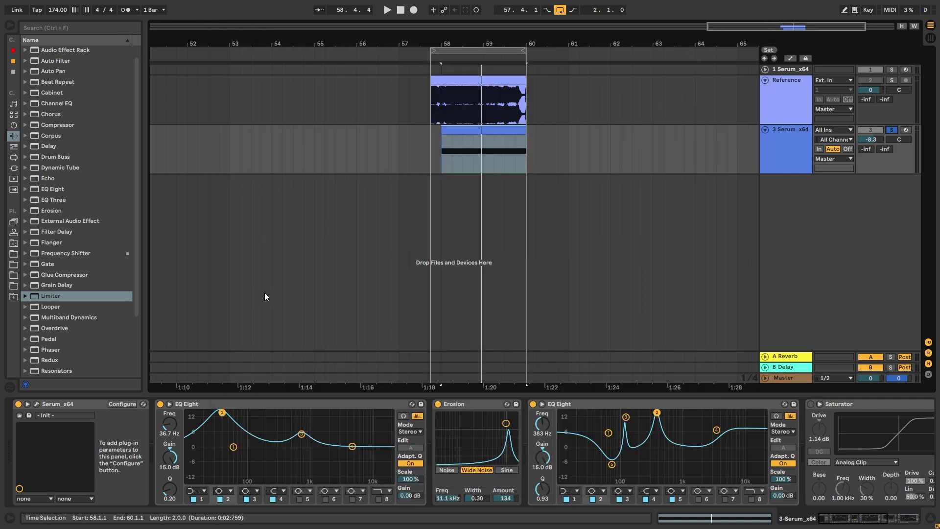